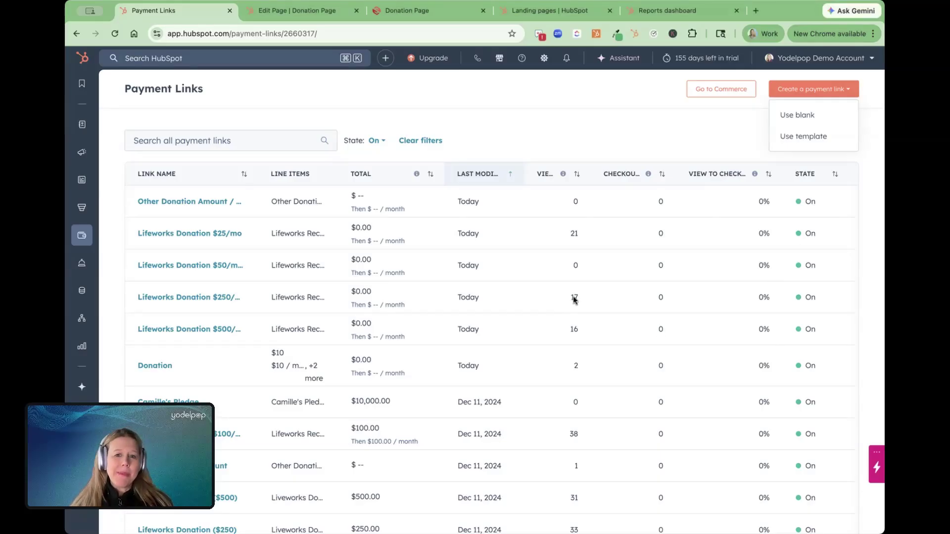
Examine the Donation Page preview's giving options and the checkout form behind the $50 one-time donation button.
mouse_move(81, 236)
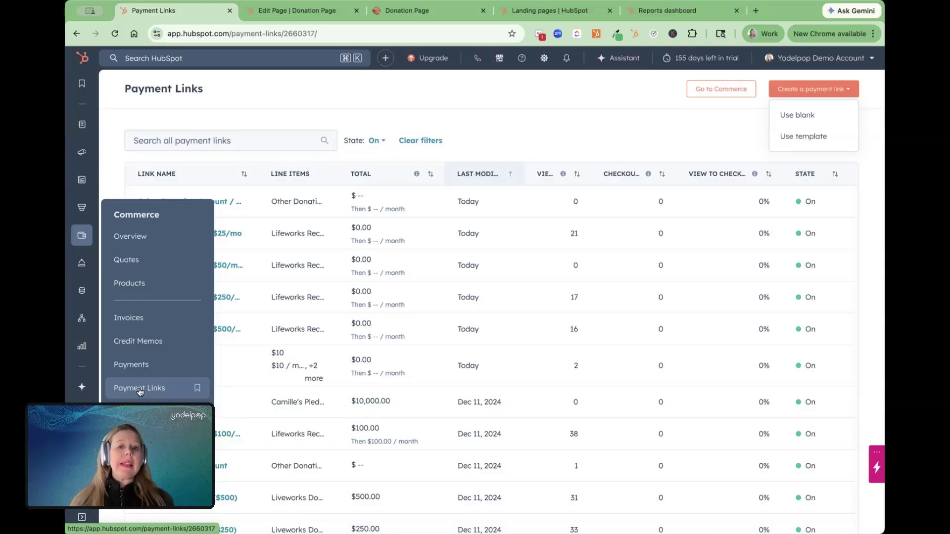
left_click(396, 12)
scroll(397, 183, "up", 8)
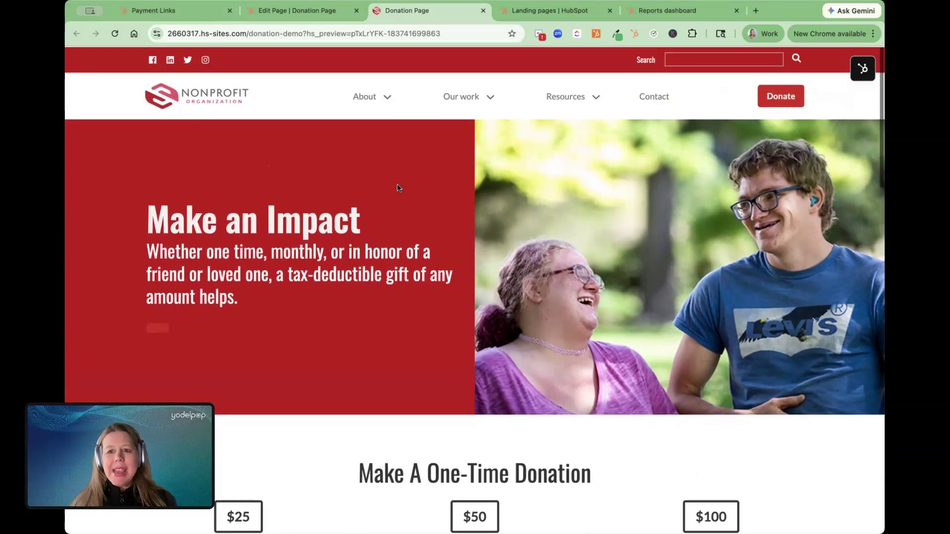
scroll(397, 183, "down", 2)
scroll(397, 185, "down", 5)
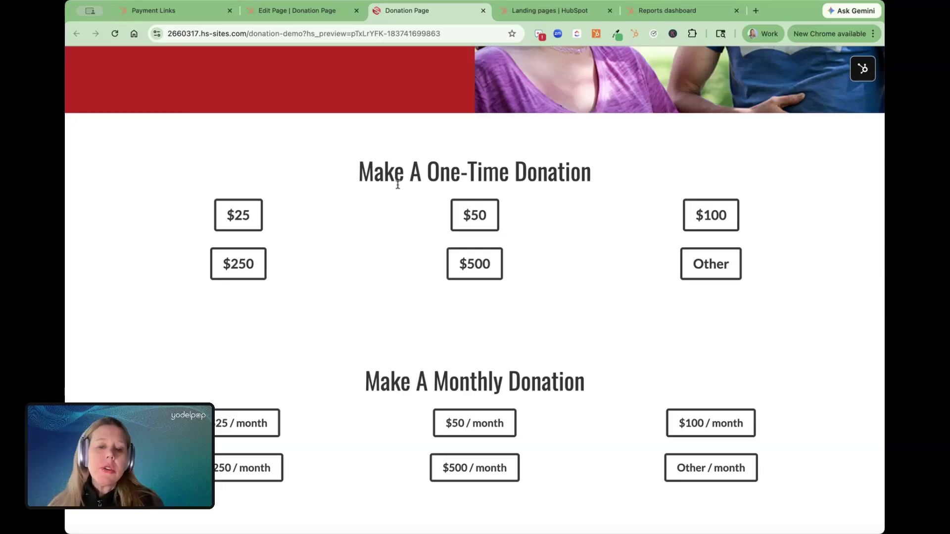
left_click(474, 222)
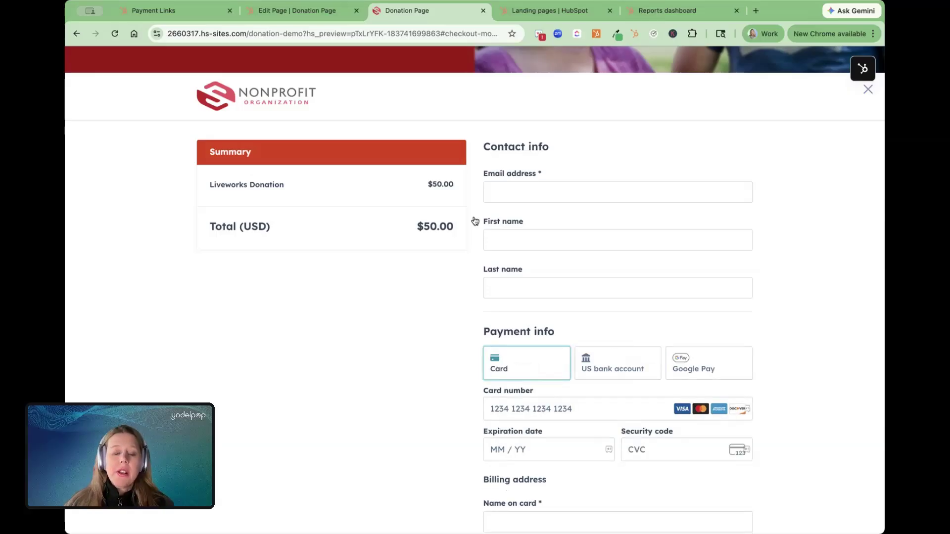
left_click(867, 90)
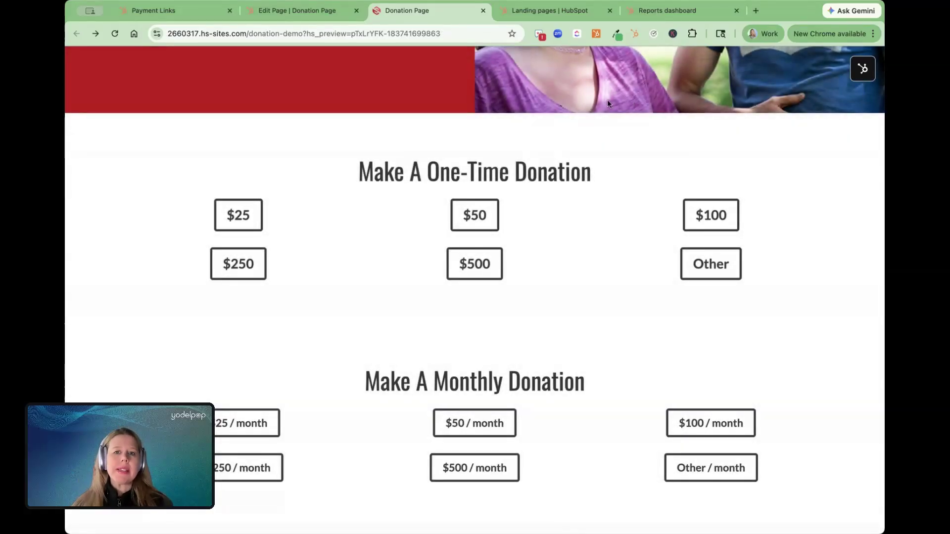
scroll(607, 100, "up", 1)
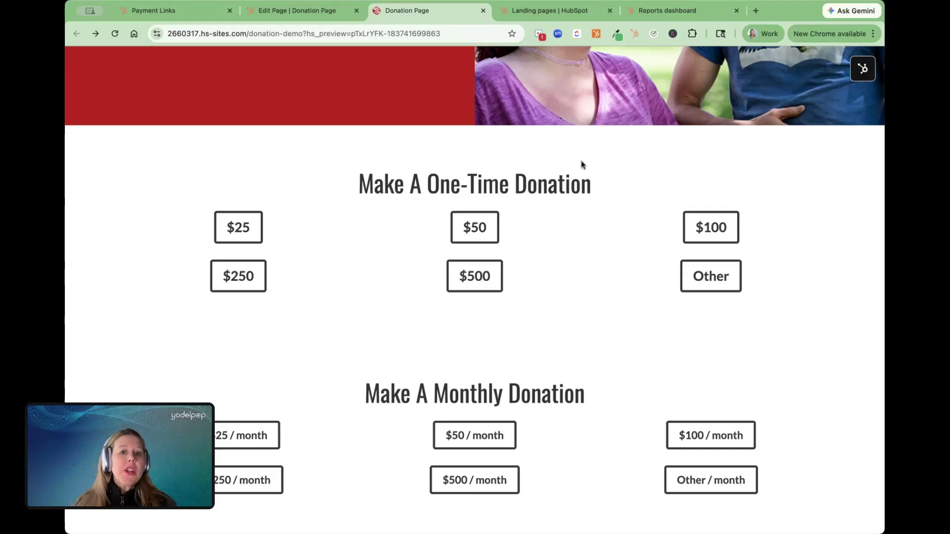
Return from the page editor to the landing pages list and open the published Donation Page for editing.
left_click(282, 14)
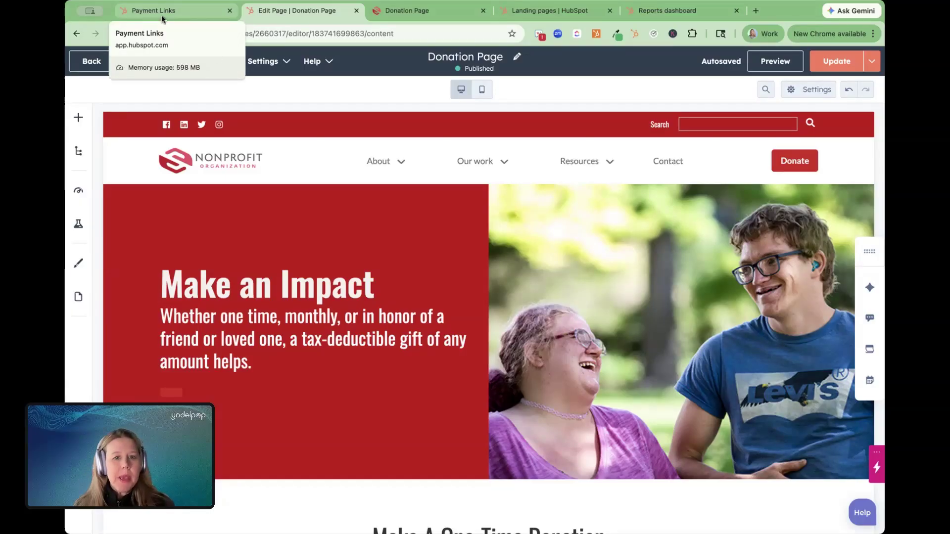
scroll(403, 137, "down", 6)
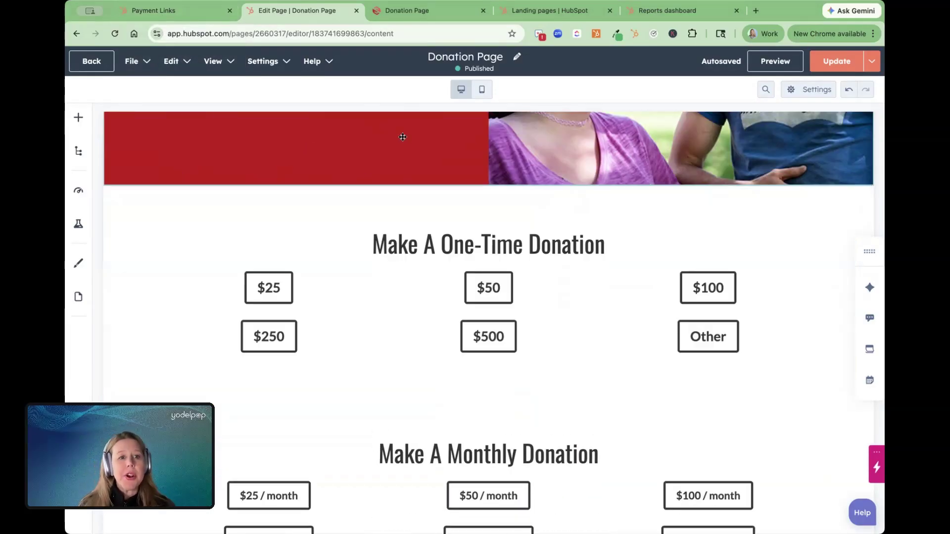
left_click(89, 65)
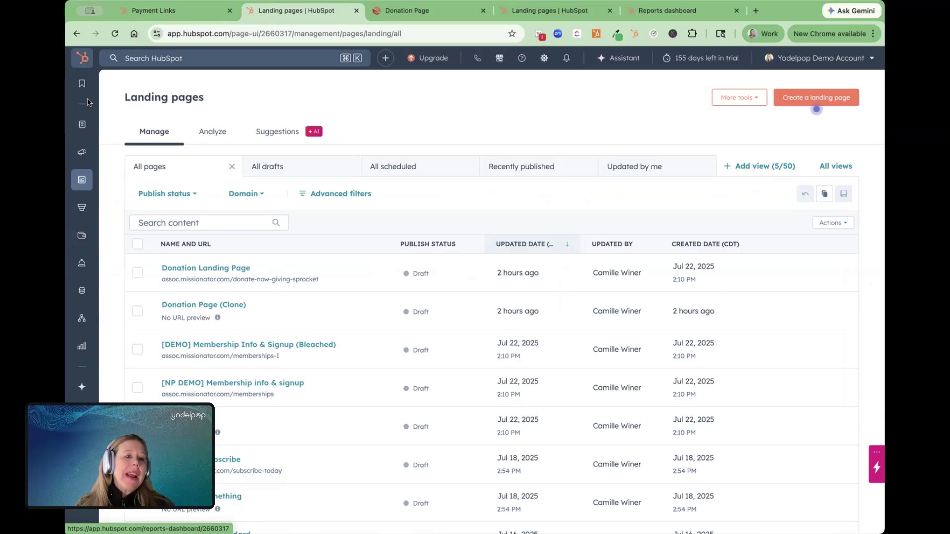
mouse_move(83, 183)
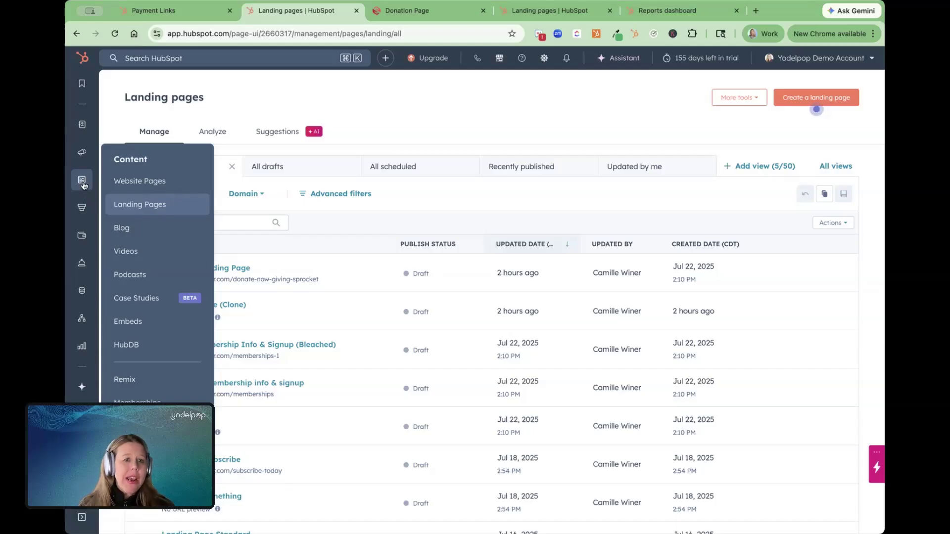
left_click(149, 210)
scroll(277, 169, "down", 5)
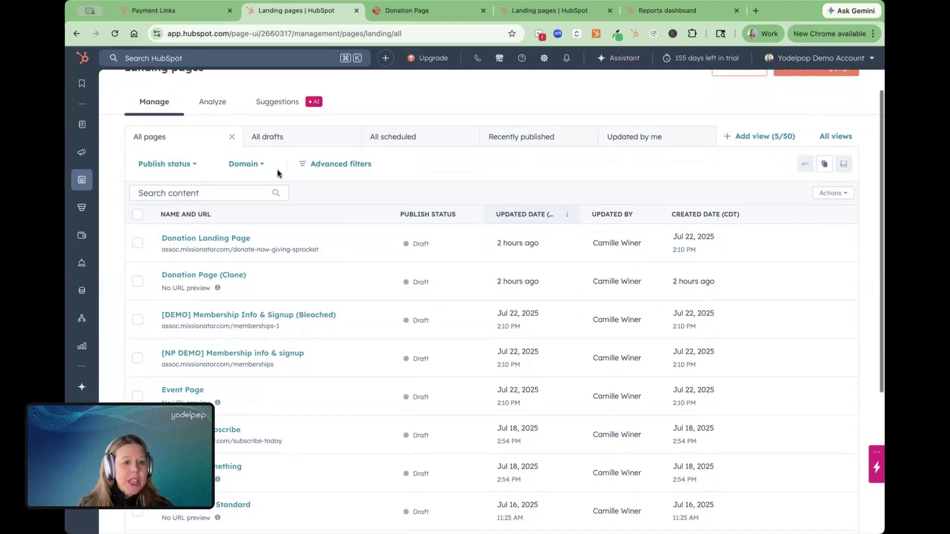
scroll(277, 171, "down", 3)
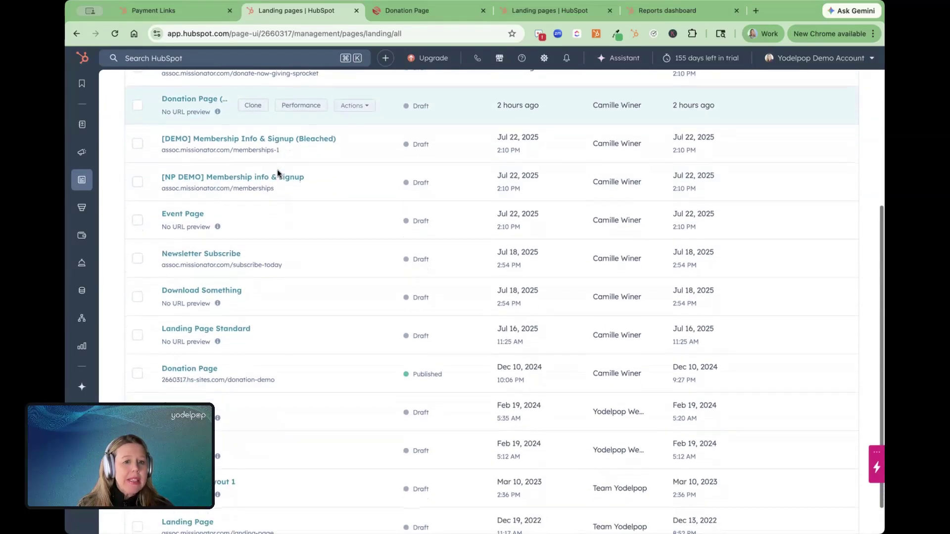
left_click(165, 331)
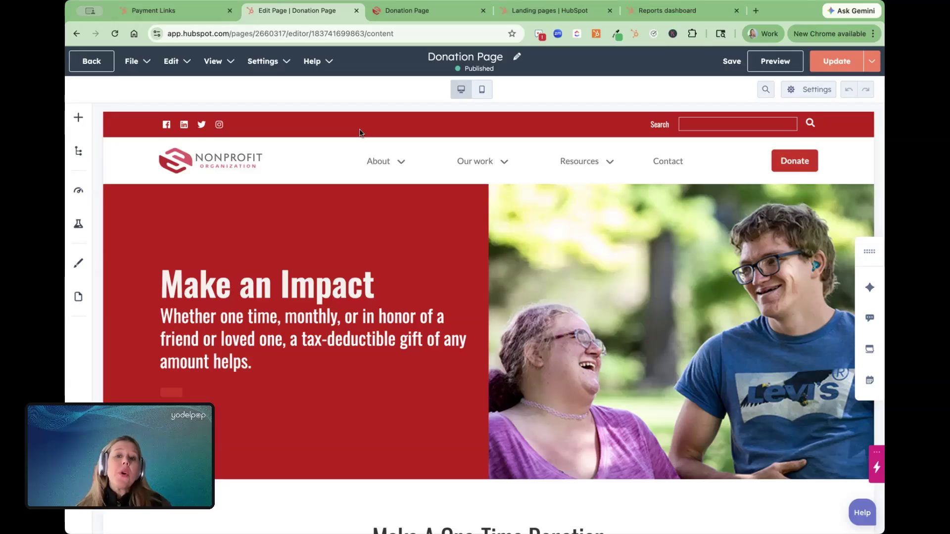
Review the donation sections in the page editor and open the settings of the $25 one-time donation button.
left_click(97, 66)
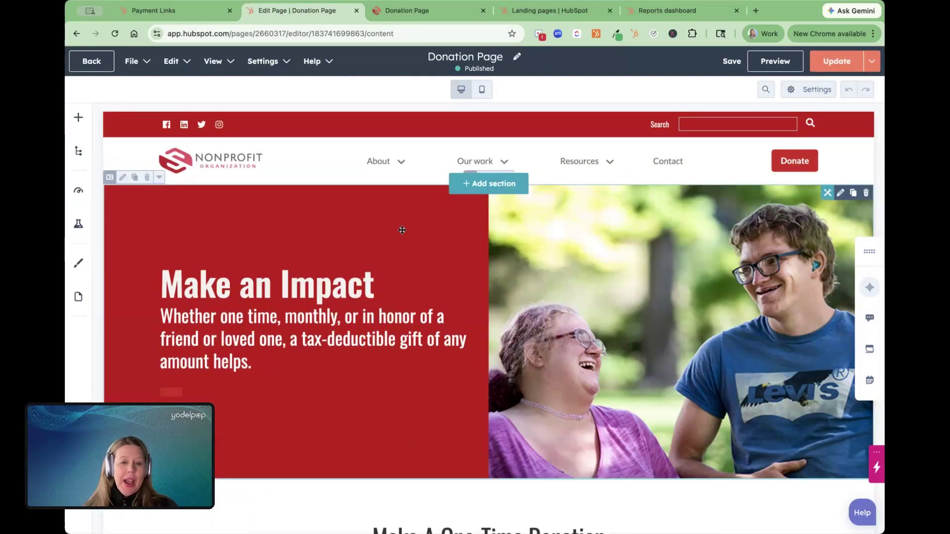
scroll(402, 230, "down", 4)
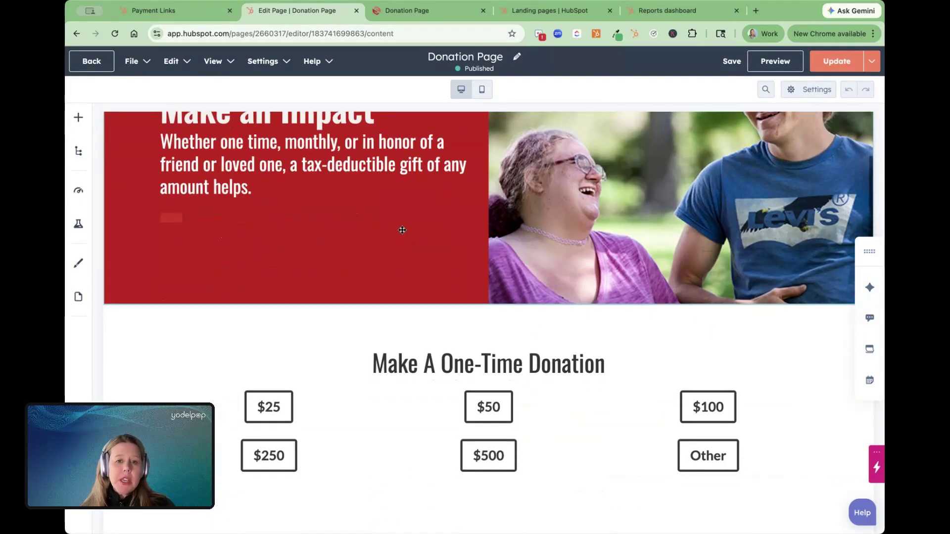
scroll(402, 230, "up", 4)
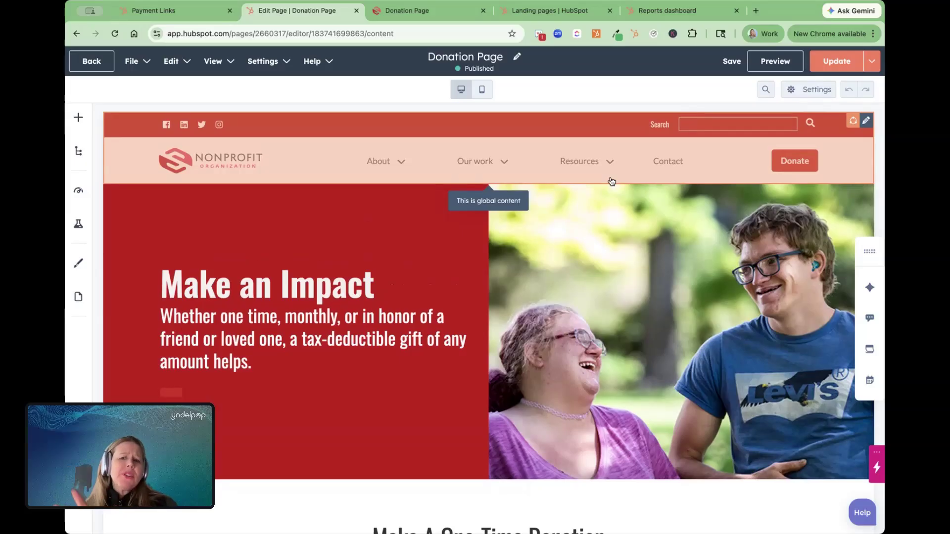
scroll(611, 181, "down", 2)
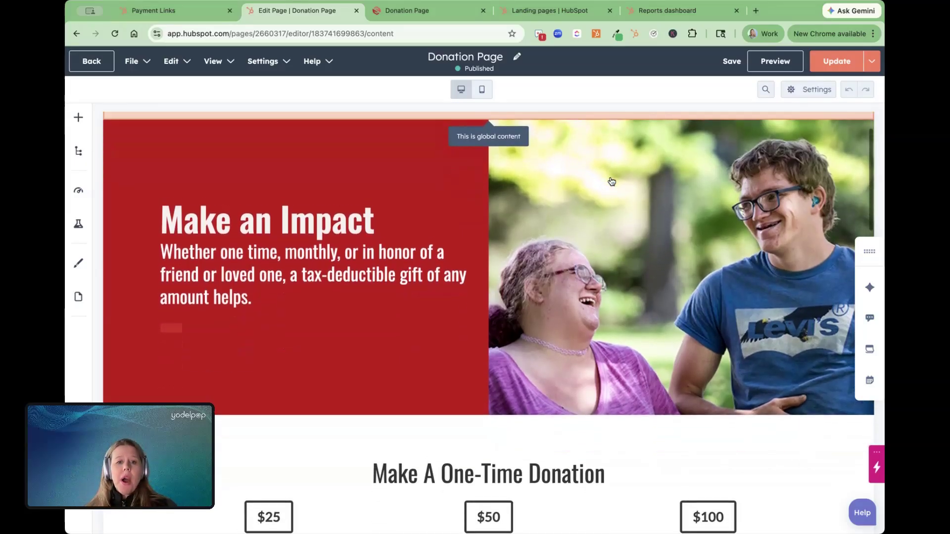
scroll(612, 180, "up", 2)
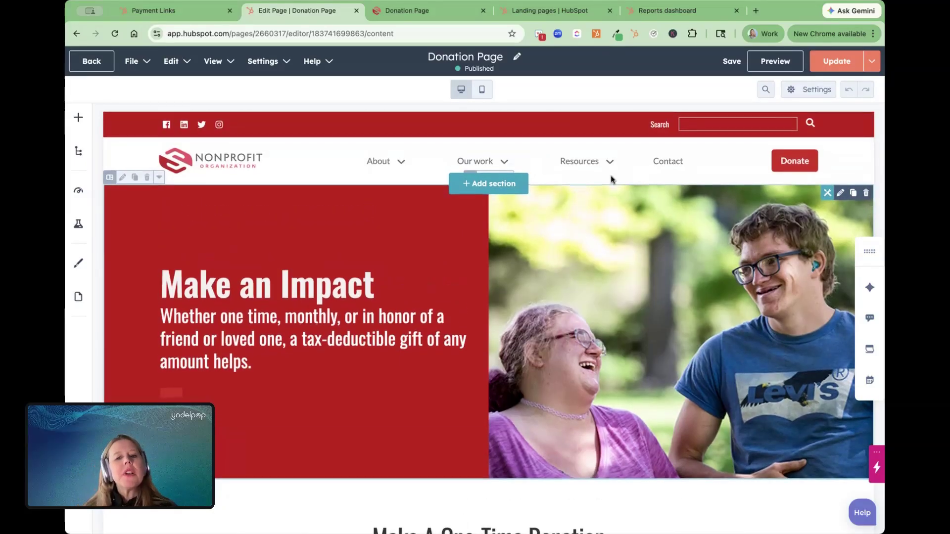
scroll(611, 179, "down", 6)
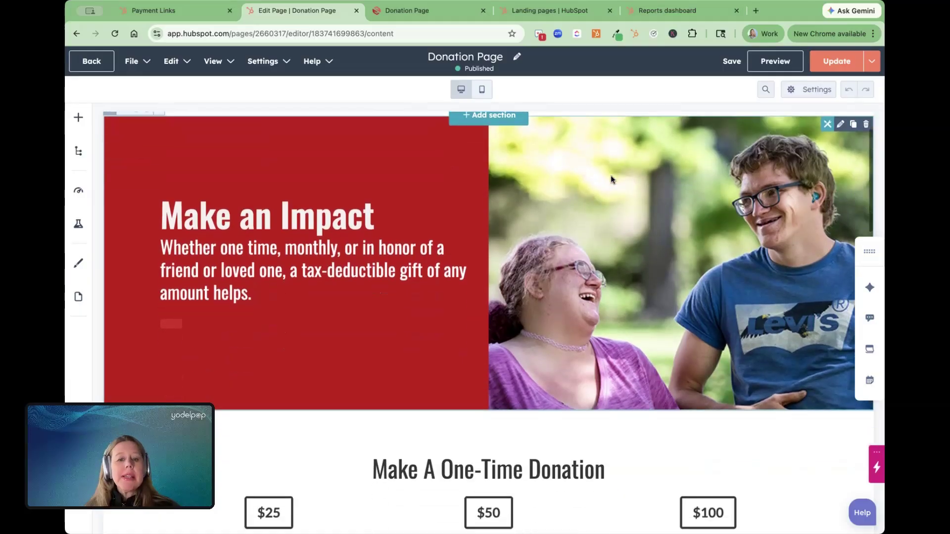
scroll(610, 178, "down", 2)
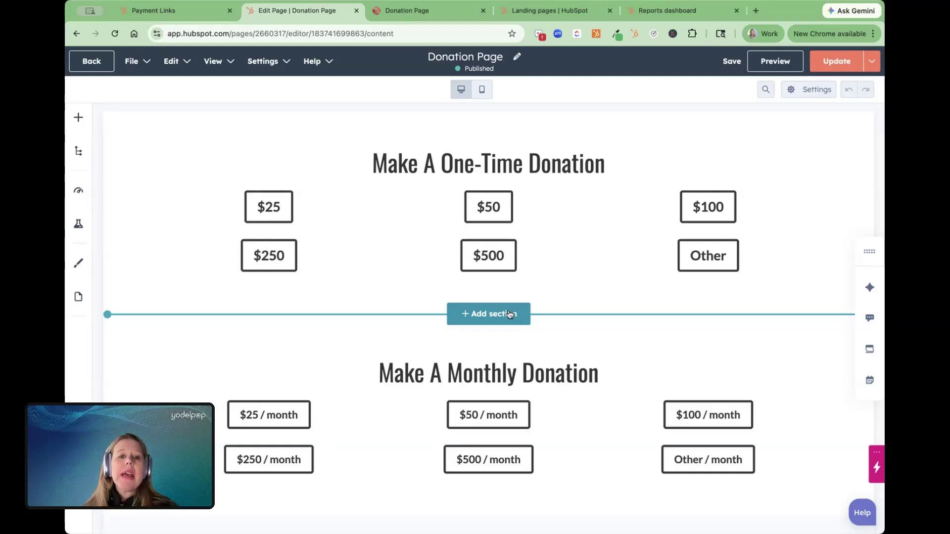
left_click(269, 207)
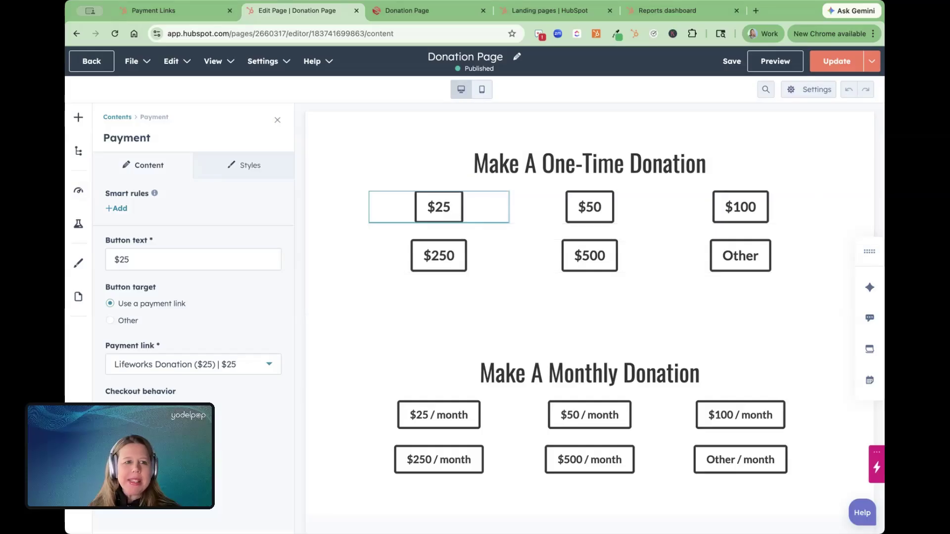
Find the Payment module by searching for "payment" and add it between the $250 and $500 one-time donation buttons.
left_click(78, 119)
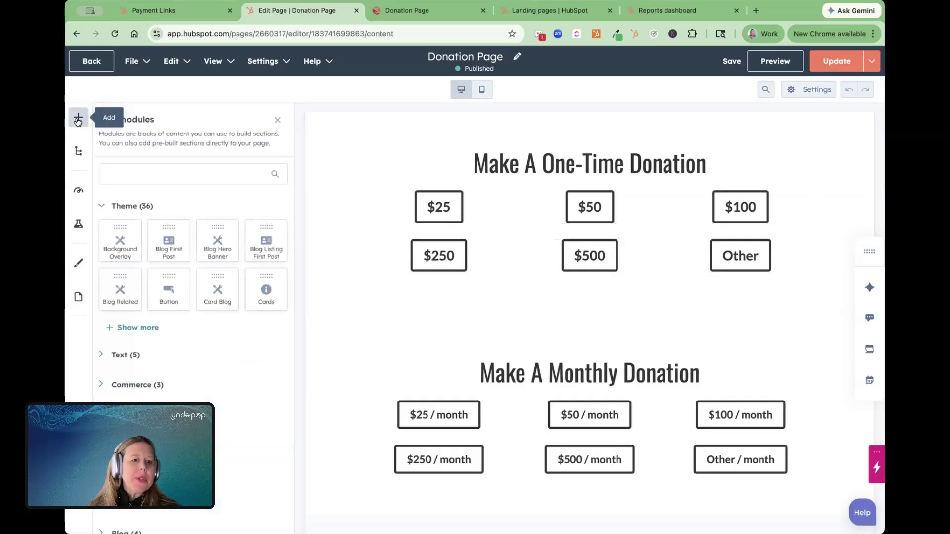
left_click(142, 173)
type("pa")
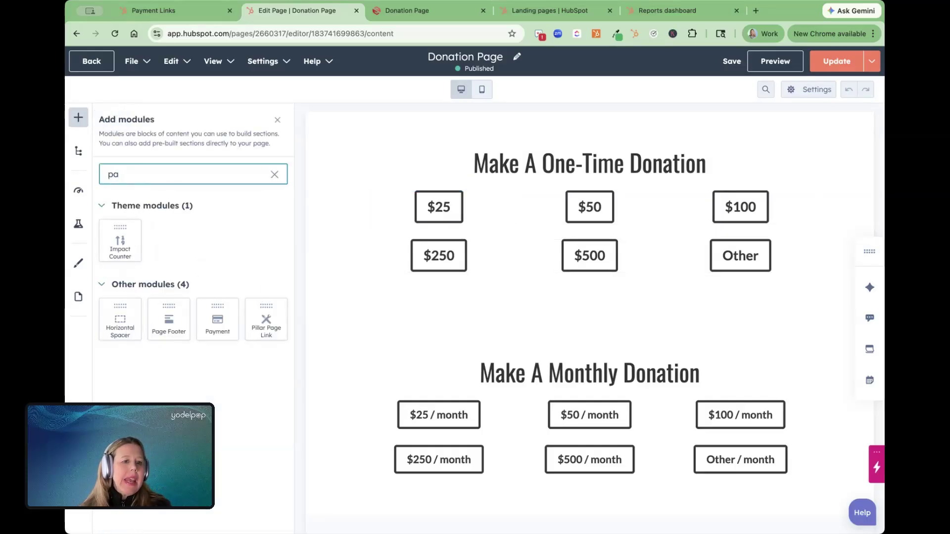
type("yment")
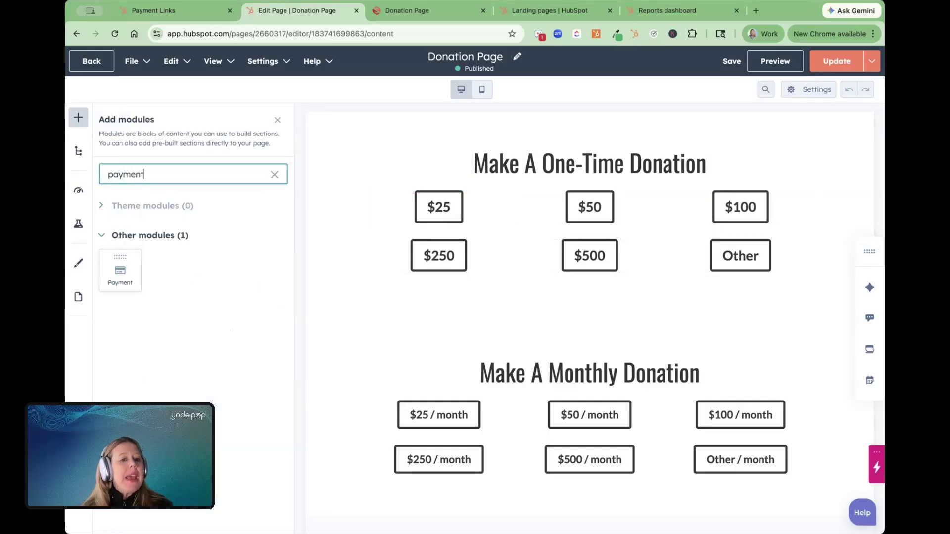
left_click(120, 276)
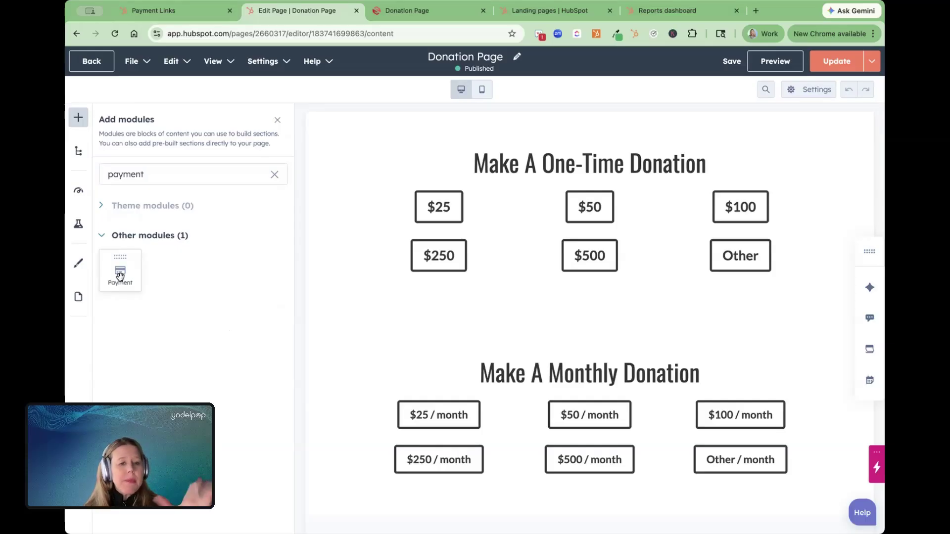
left_click_drag(120, 276, 521, 257)
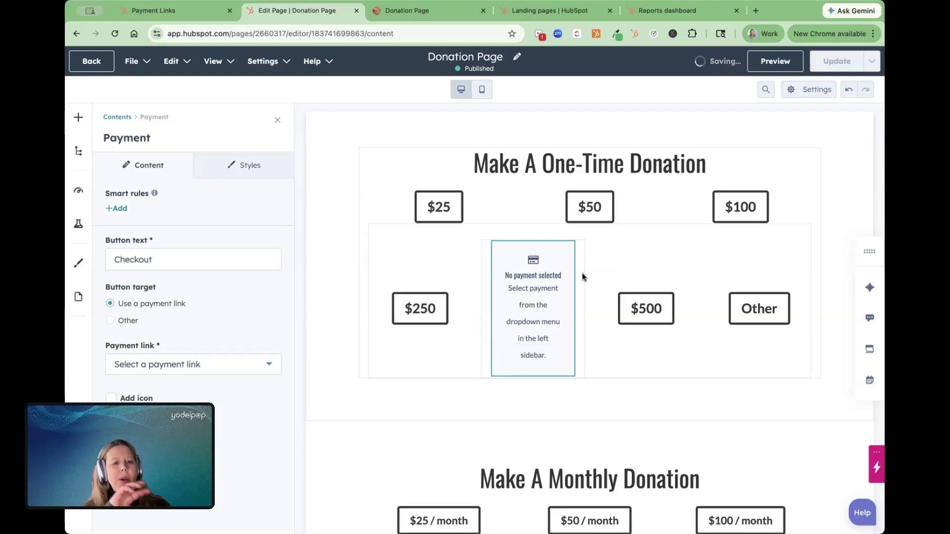
Inspect the settings of the $250 one-time donation button and the payment links available for it.
left_click(422, 291)
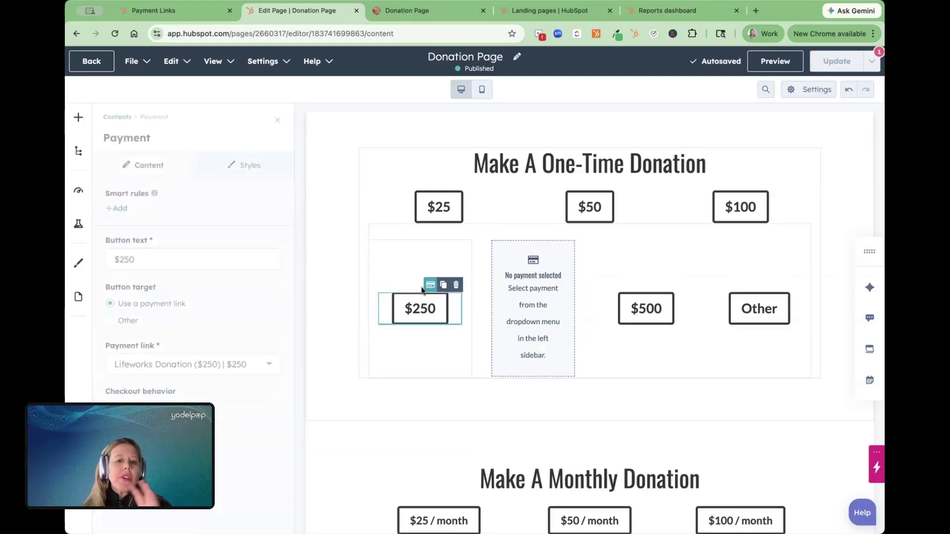
scroll(422, 291, "down", 1)
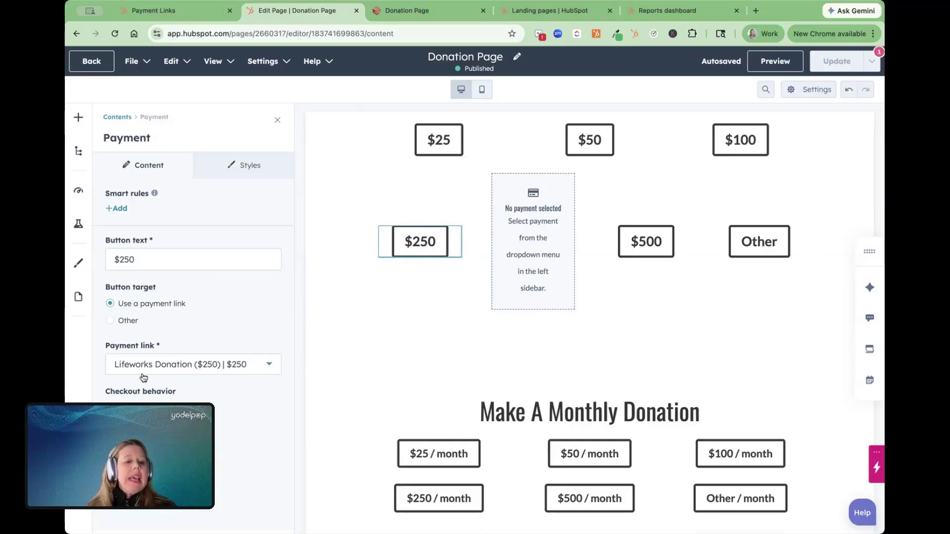
left_click(198, 368)
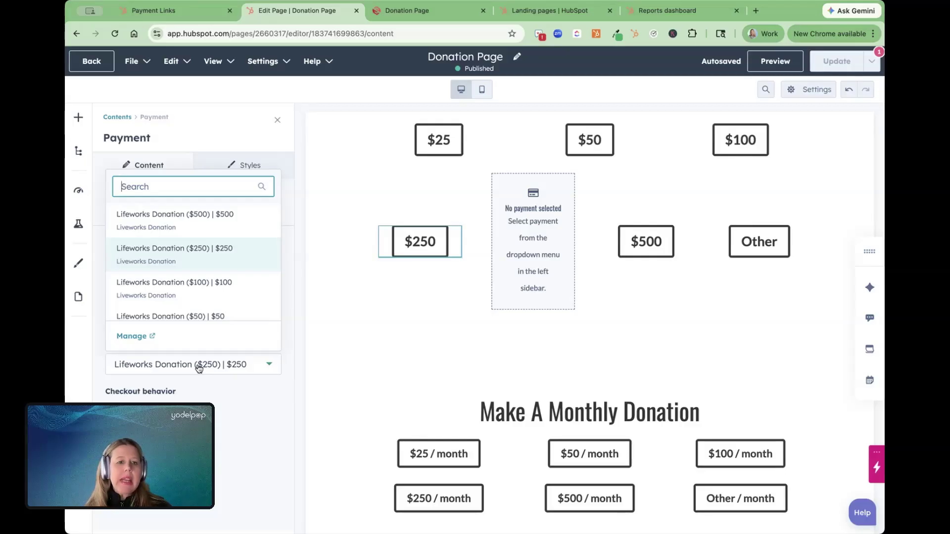
left_click(390, 287)
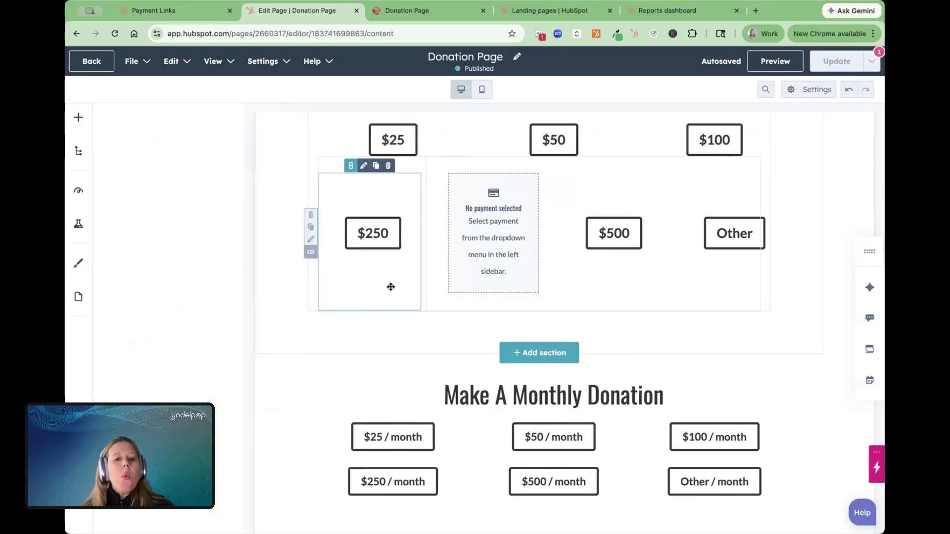
left_click(233, 231)
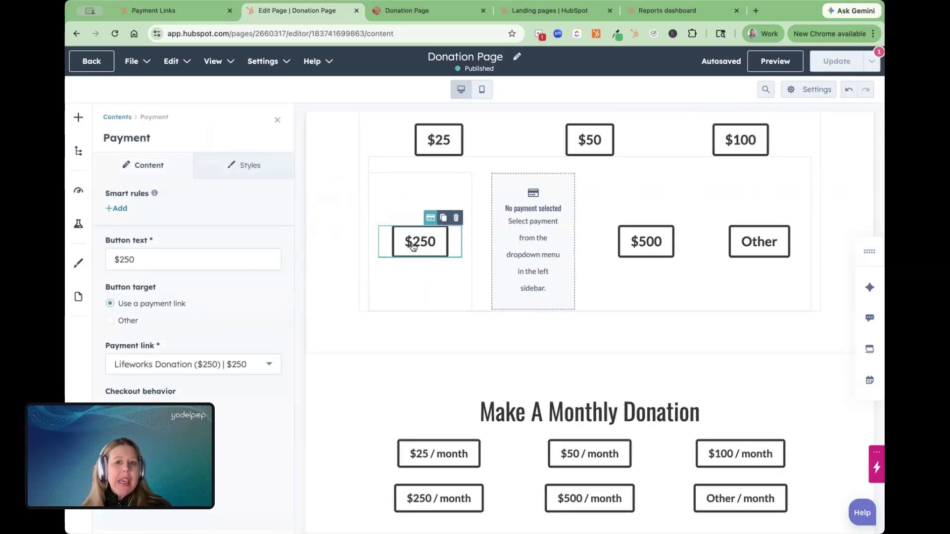
Reload the Donation Page preview and check the checkout form of the $250 one-time donation button.
left_click(418, 15)
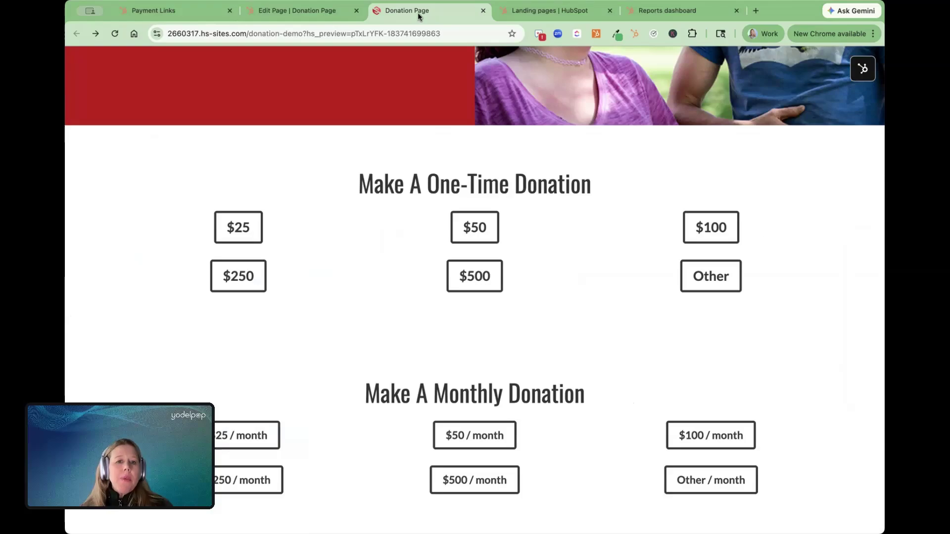
left_click(115, 33)
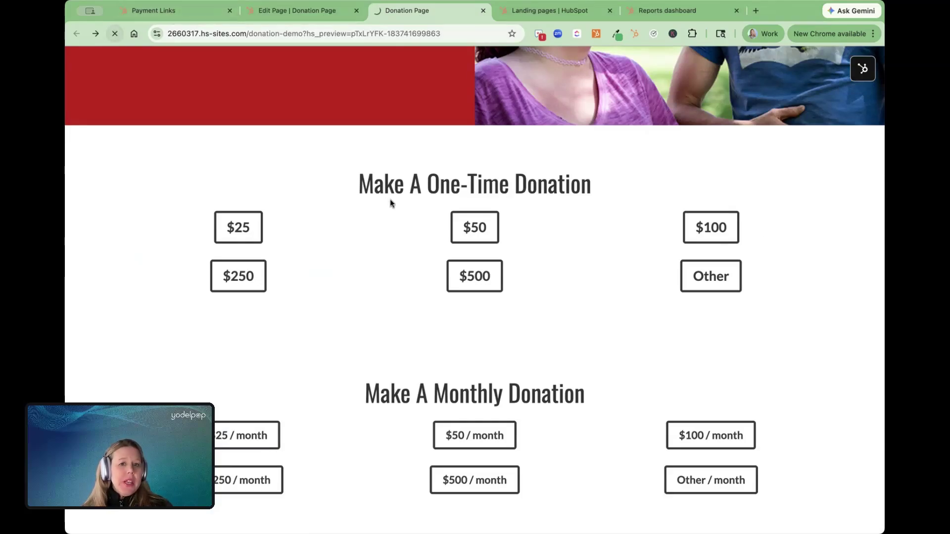
left_click(204, 280)
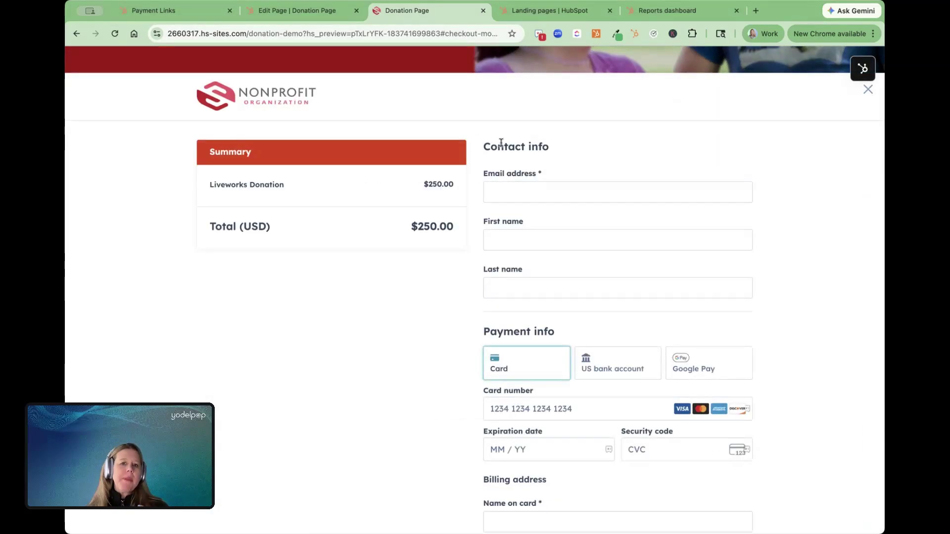
left_click(867, 89)
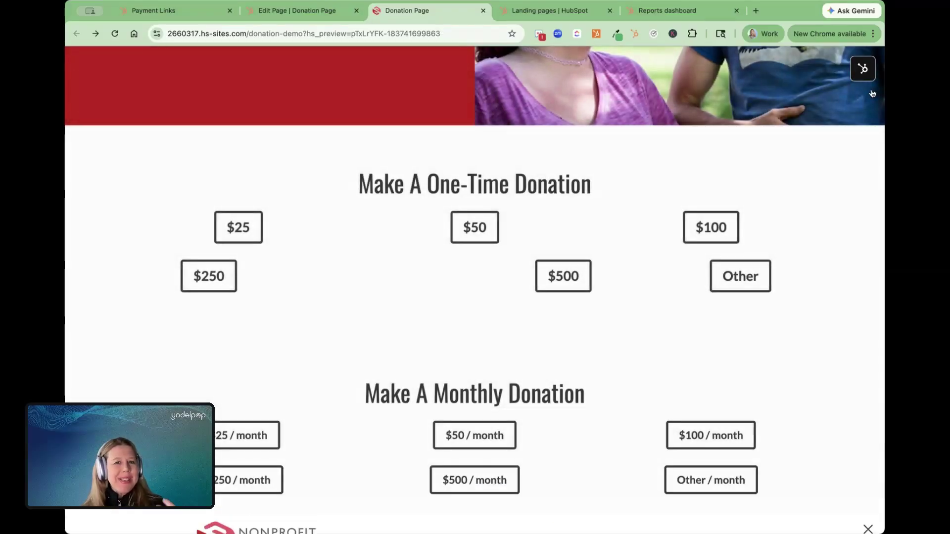
Check the donation sections in the page editor and open the Lifeworks Donation $25/mo payment link from the payment links list.
left_click(298, 12)
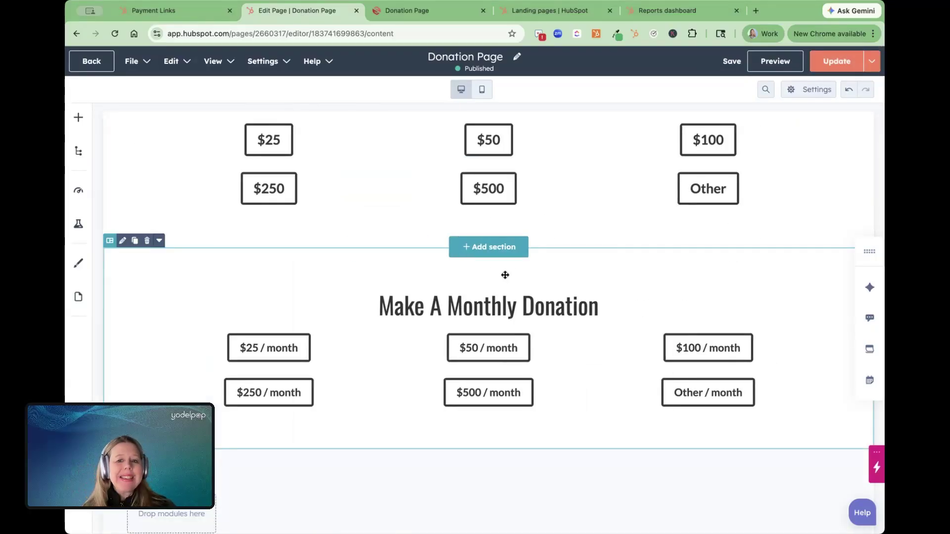
scroll(505, 275, "up", 2)
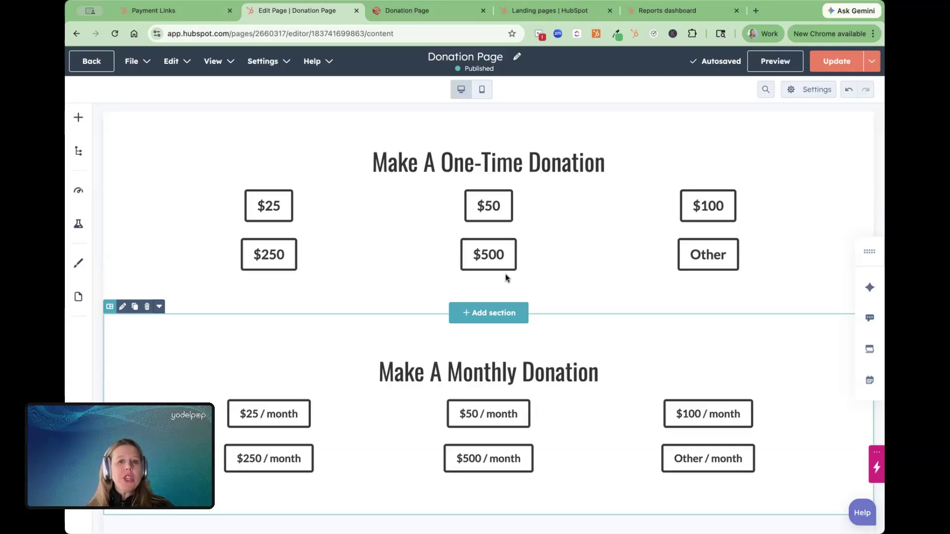
left_click(142, 14)
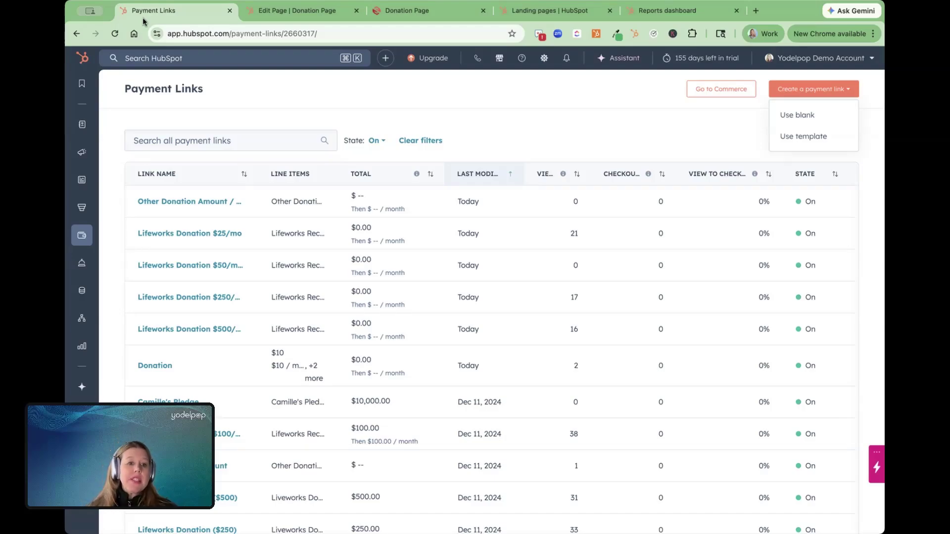
mouse_move(154, 240)
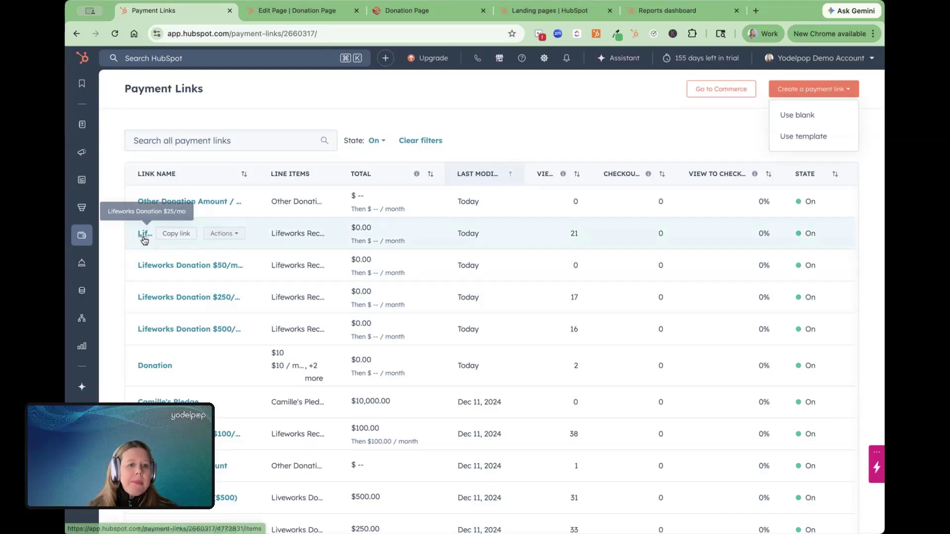
left_click(224, 233)
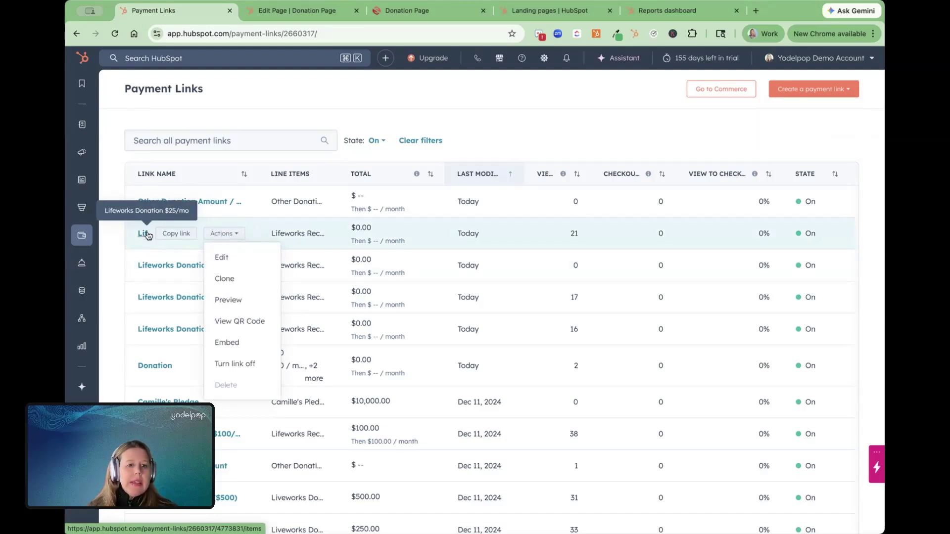
left_click(145, 234)
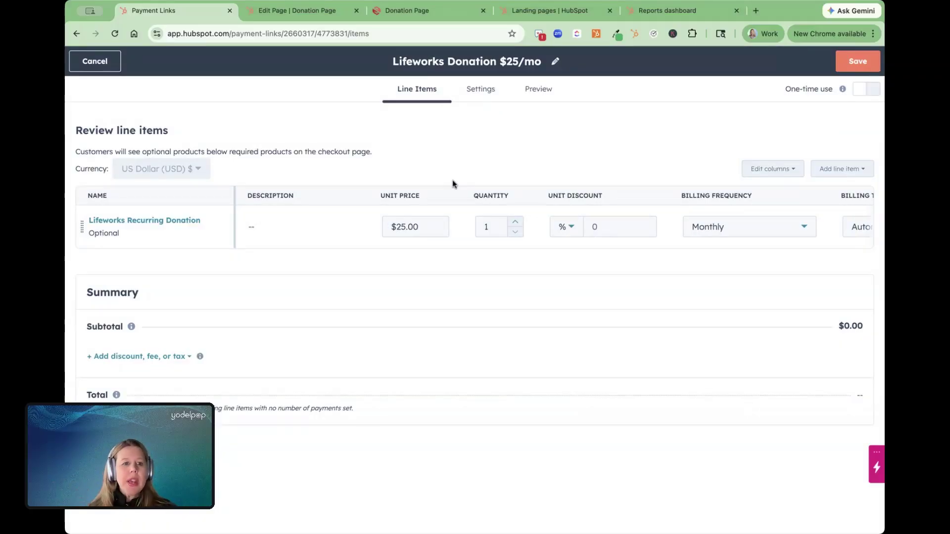
Start a custom line item on the payment link, named "Recurring Donation" with a unit price of $150.
left_click(841, 169)
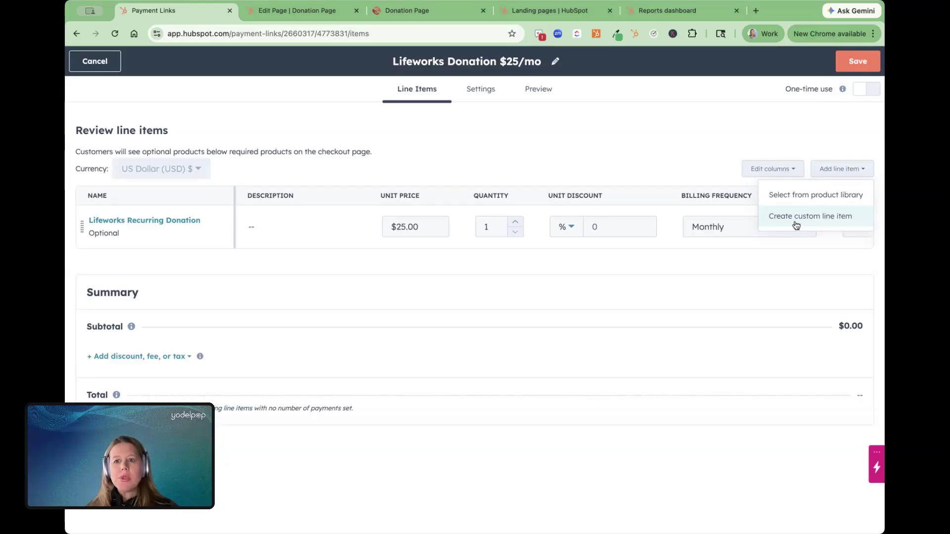
left_click(786, 222)
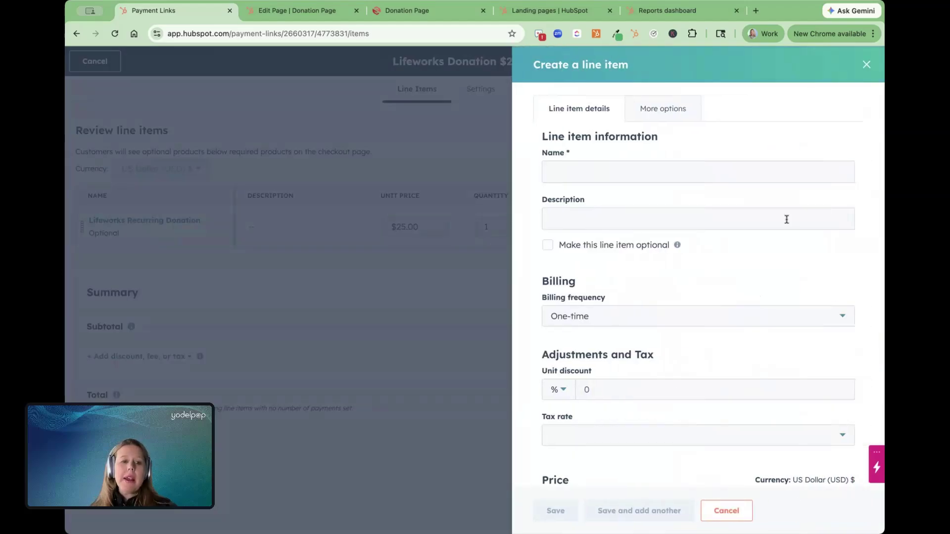
left_click(576, 172)
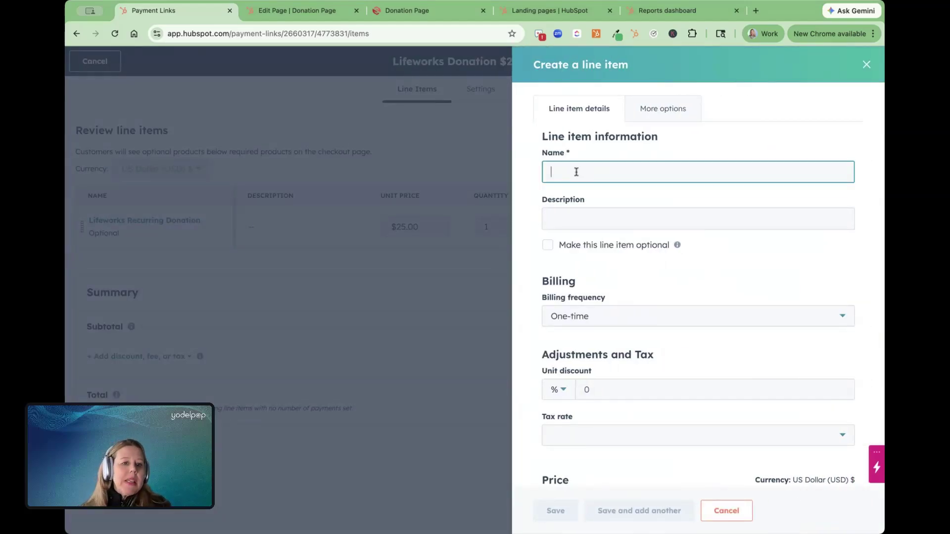
type("Recurring Donation")
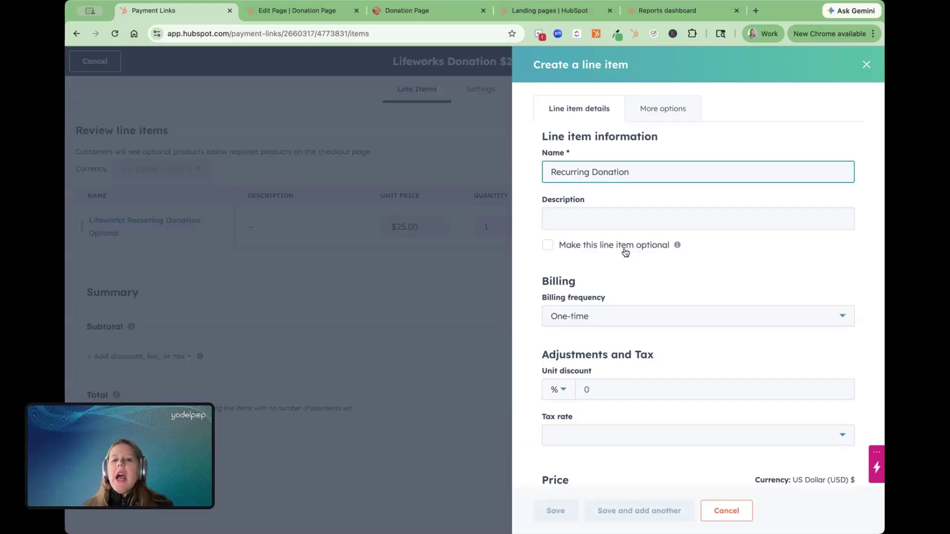
scroll(625, 252, "down", 5)
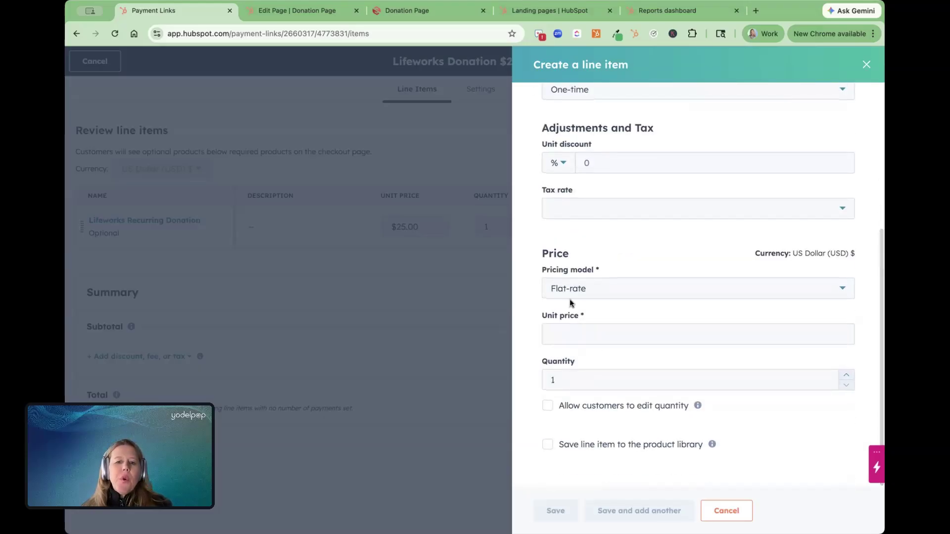
left_click(563, 343)
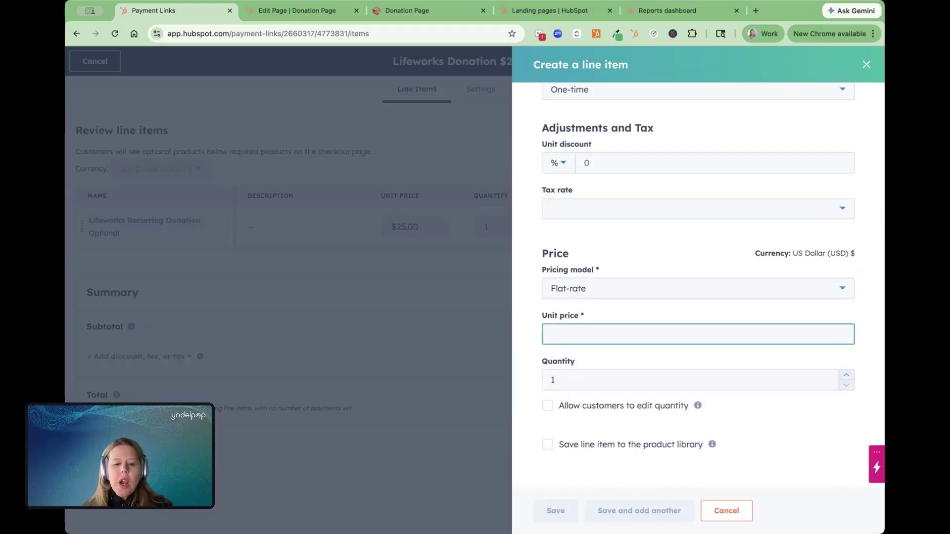
type("150")
left_click(794, 309)
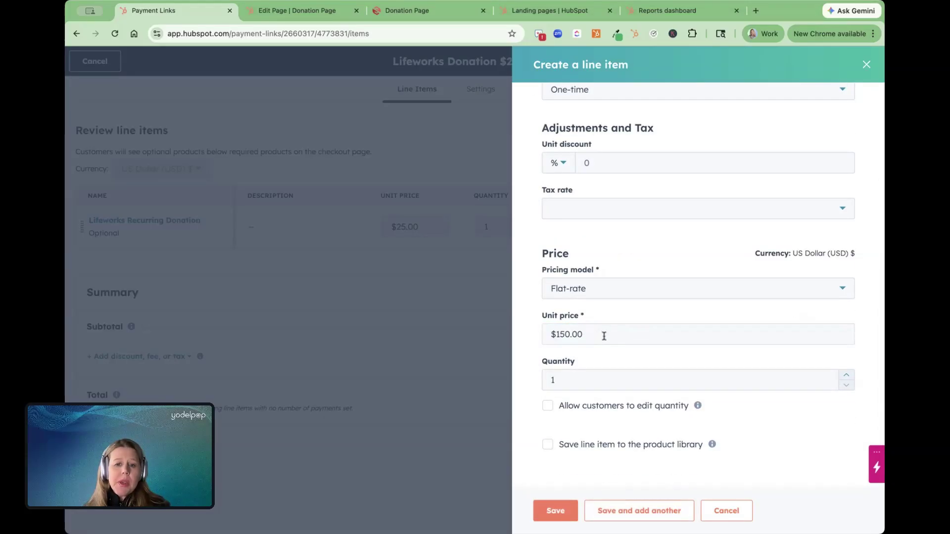
Set the billing frequency of the Recurring Donation line item to Monthly.
scroll(547, 247, "up", 5)
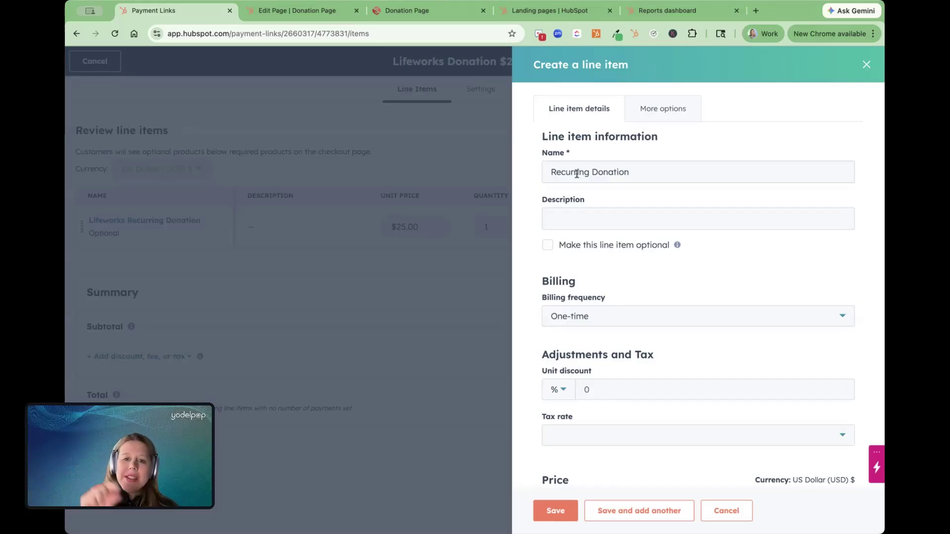
scroll(577, 173, "down", 5)
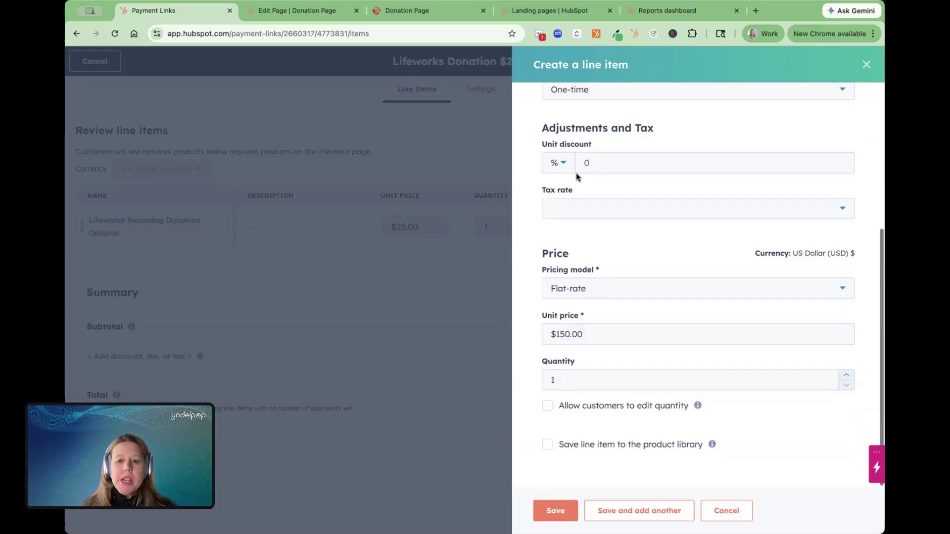
scroll(574, 173, "up", 5)
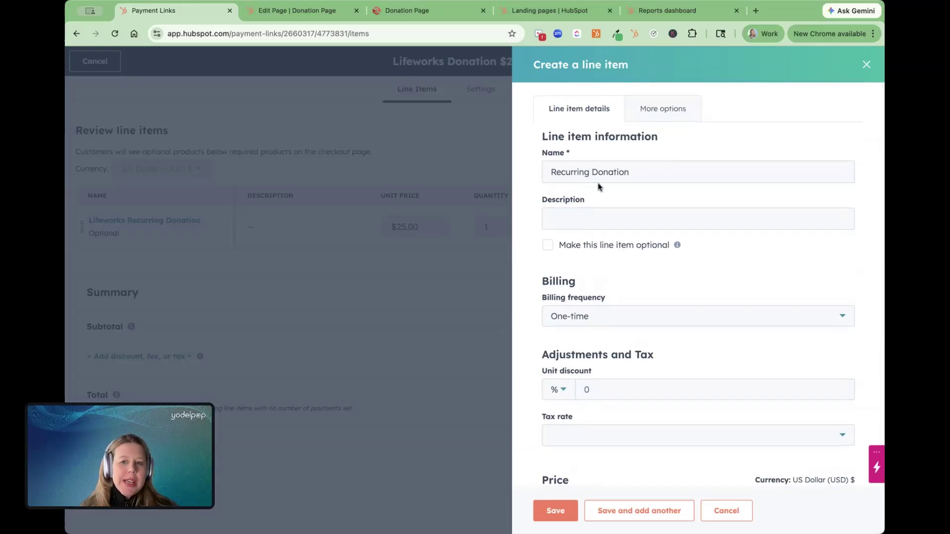
scroll(603, 185, "down", 3)
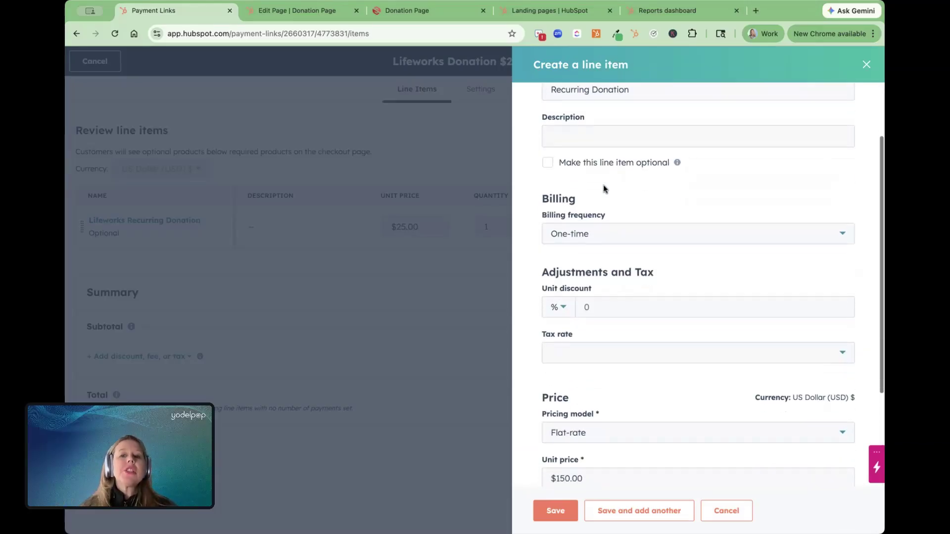
scroll(604, 185, "down", 1)
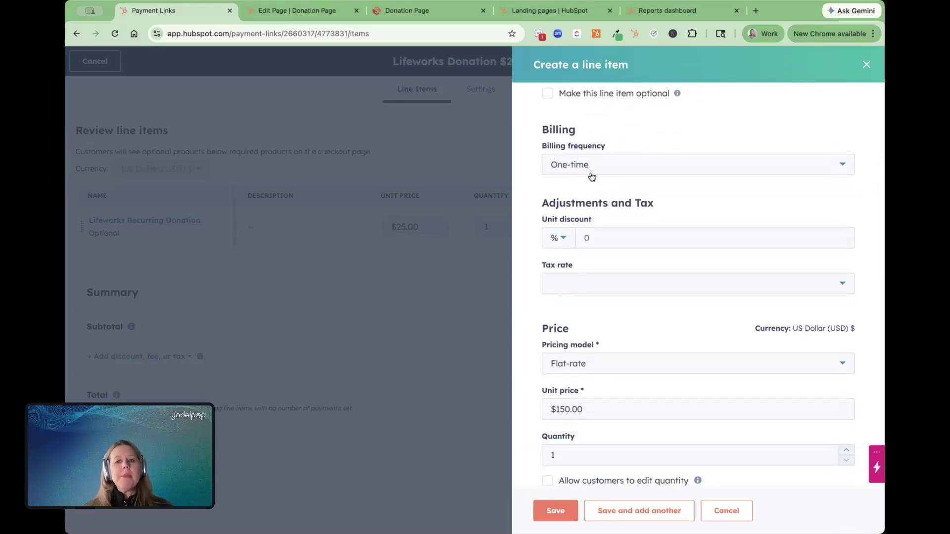
left_click(591, 174)
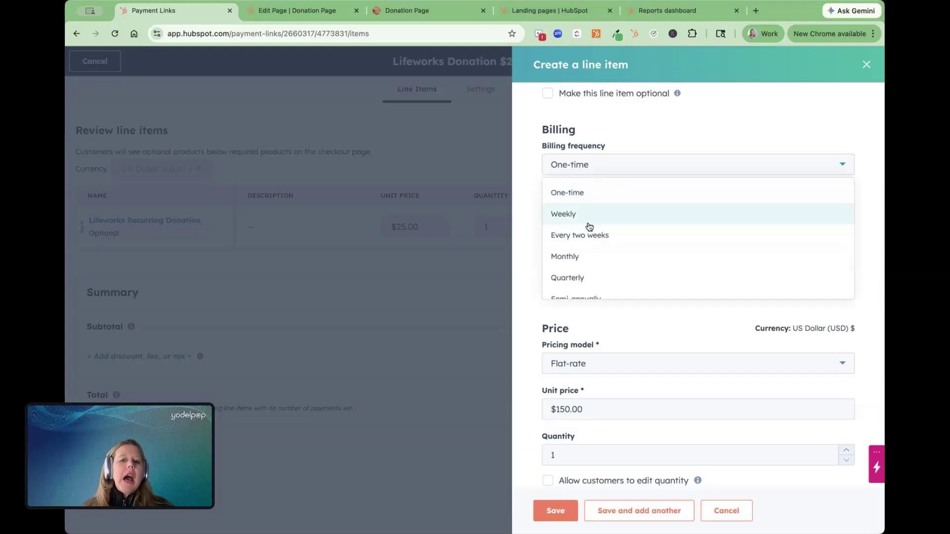
scroll(566, 227, "down", 1)
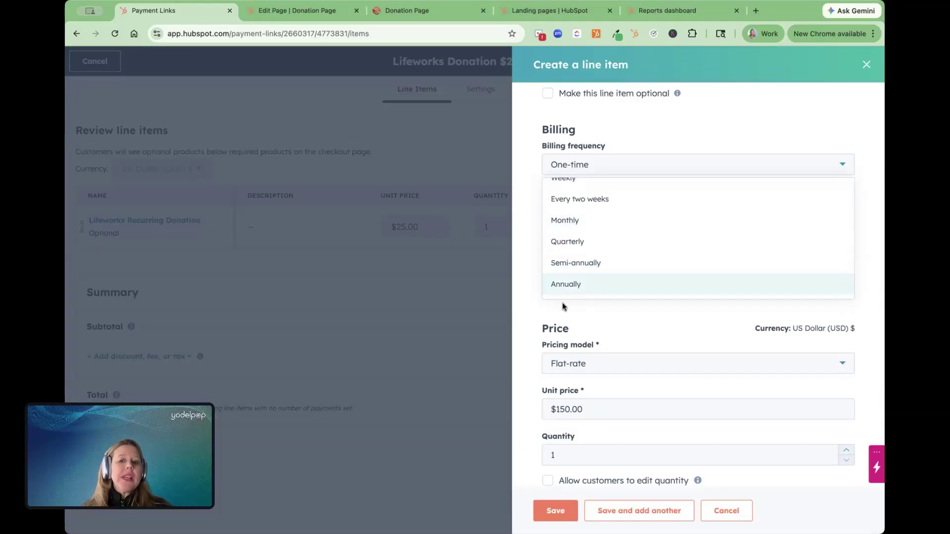
left_click(587, 225)
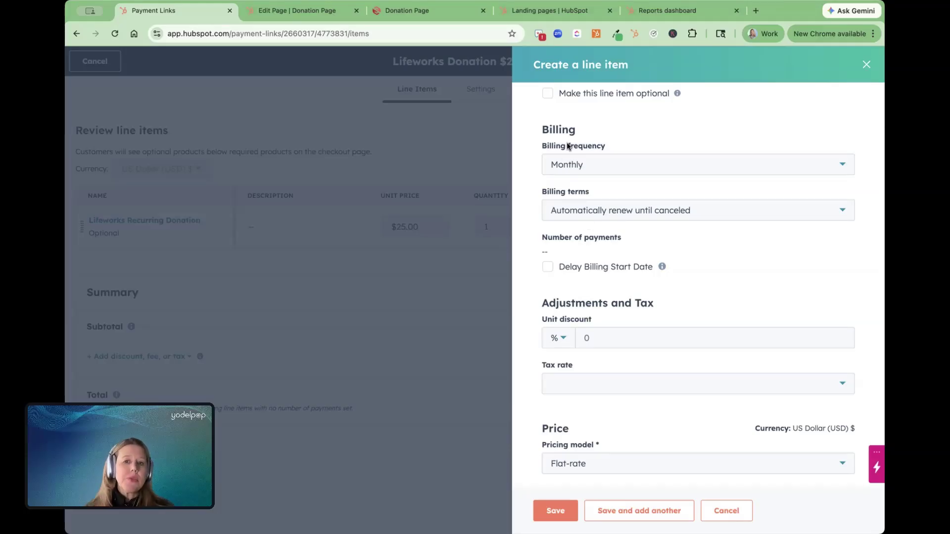
Choose "Automatically renew until canceled" as the line item's billing terms and save the Recurring Donation line item.
scroll(558, 166, "up", 3)
scroll(559, 159, "down", 2)
left_click(545, 159)
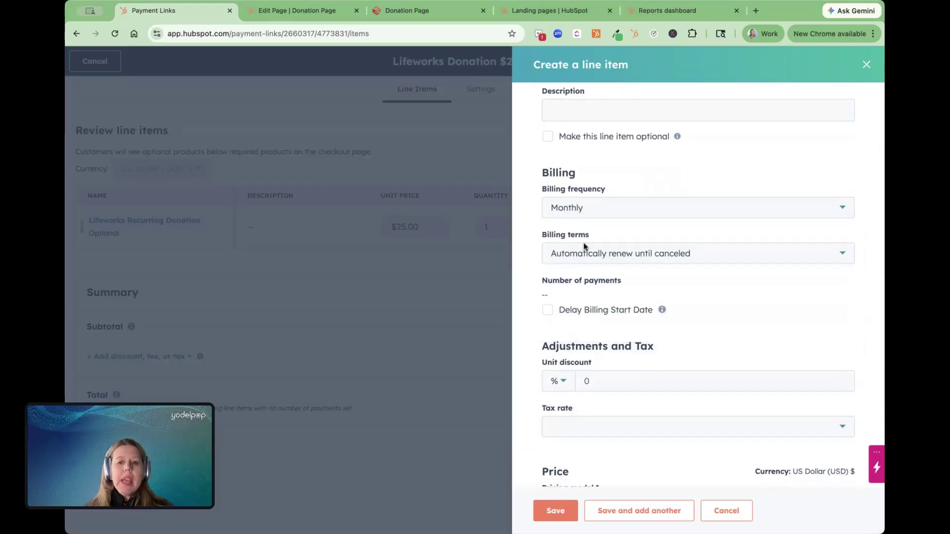
left_click(586, 254)
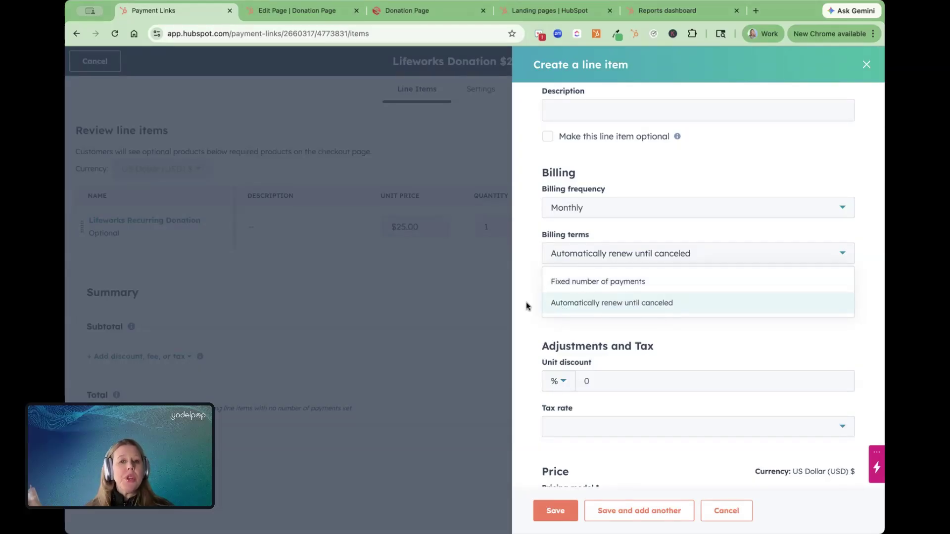
left_click(584, 303)
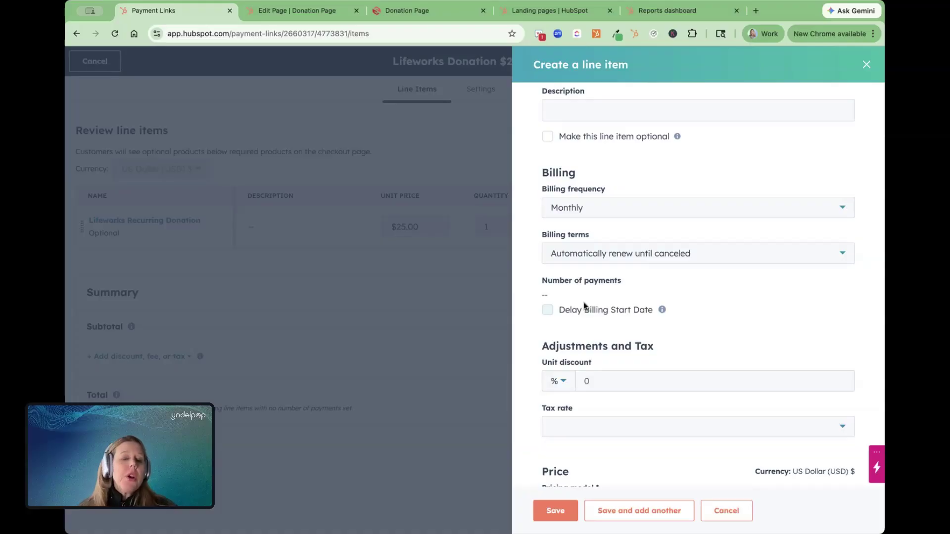
scroll(584, 306, "down", 3)
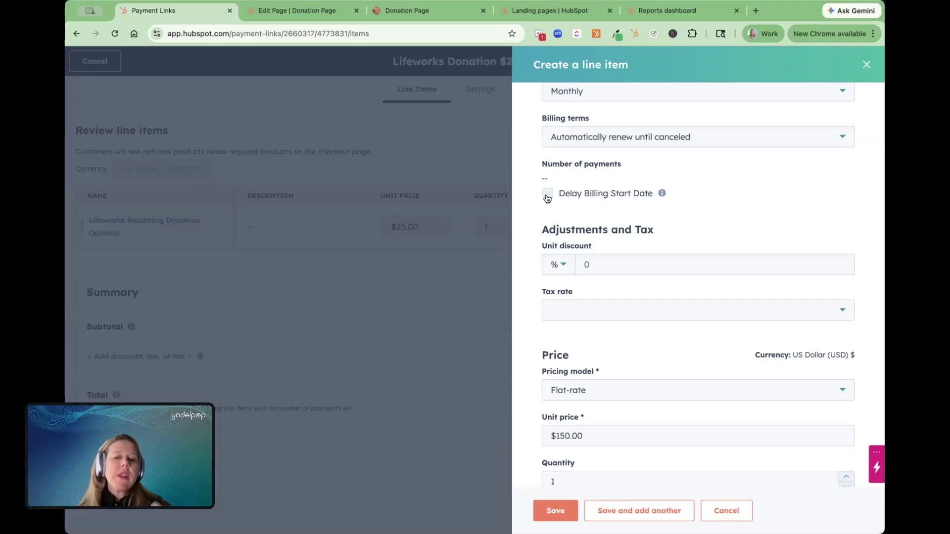
scroll(546, 195, "up", 5)
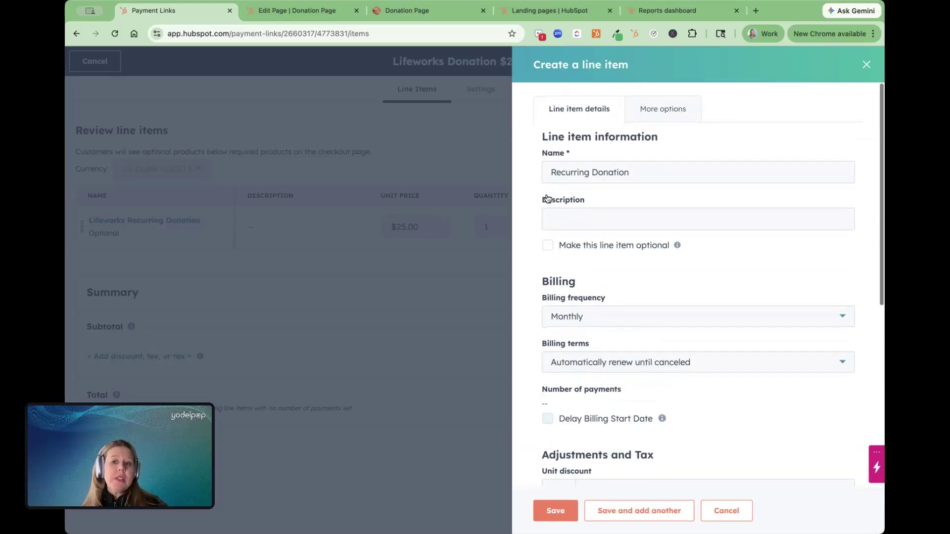
scroll(545, 197, "down", 7)
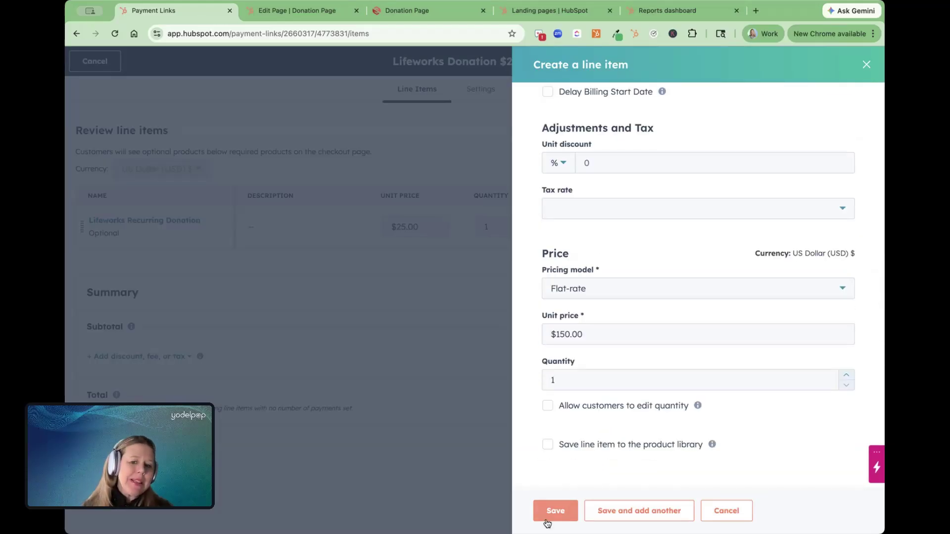
left_click(546, 520)
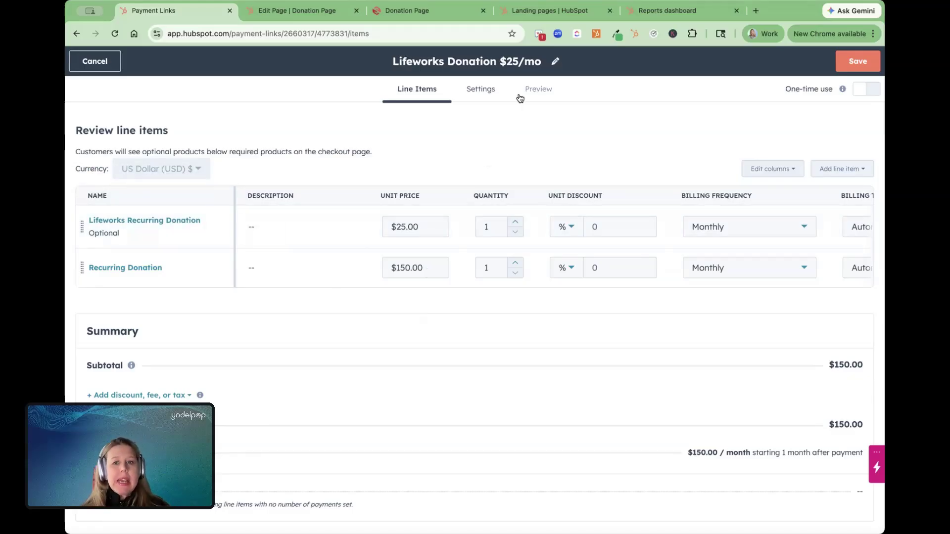
Preview the payment link's checkout, try adding and removing the optional Lifeworks Recurring Donation, and discard the payment link edits.
left_click(480, 89)
left_click(538, 89)
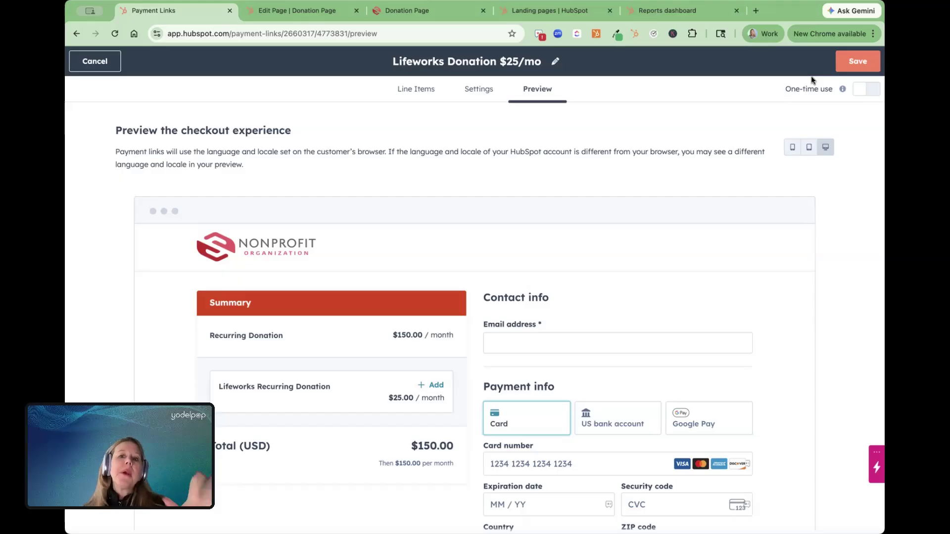
scroll(646, 193, "down", 4)
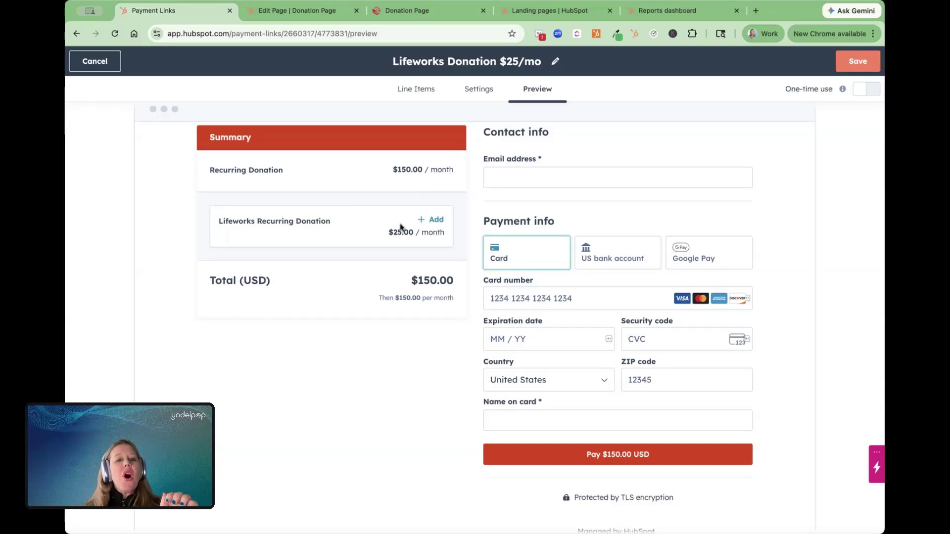
left_click(433, 222)
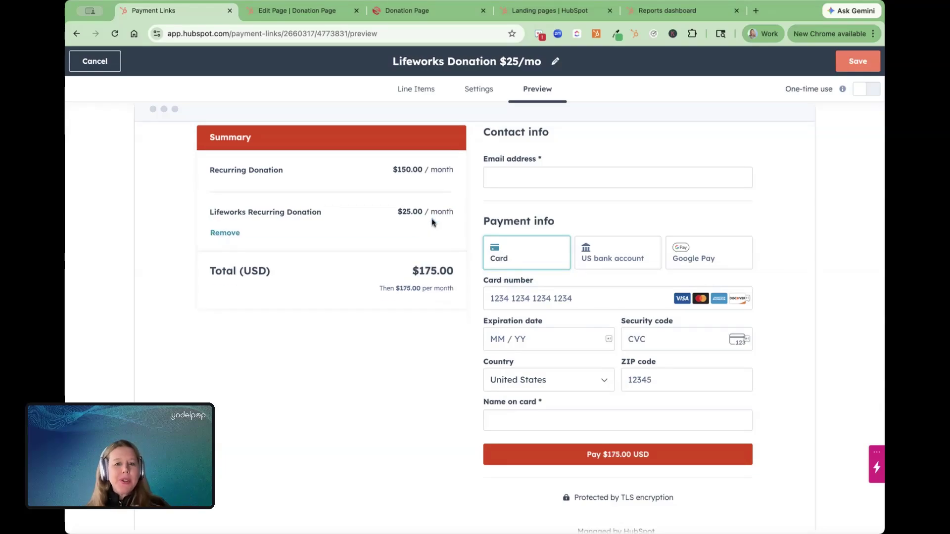
left_click(227, 234)
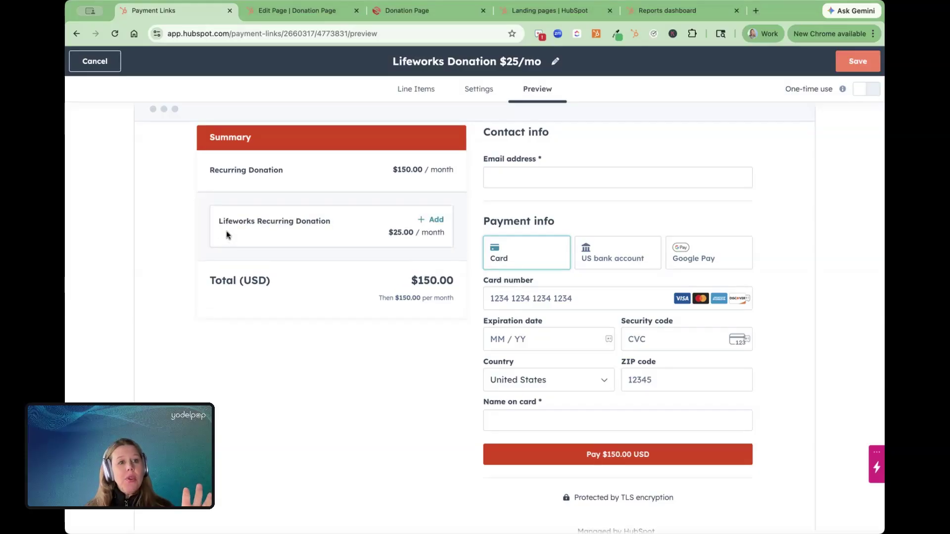
left_click(94, 61)
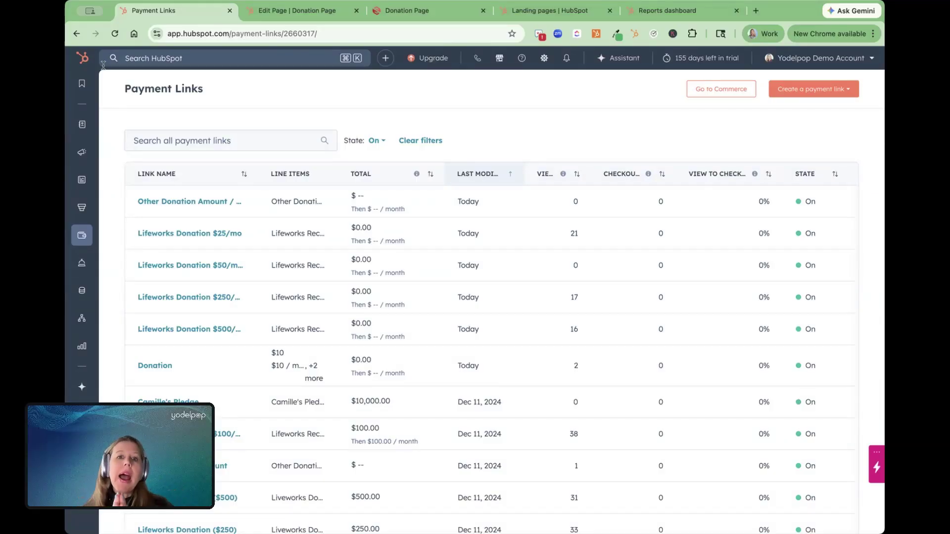
Go back to the Donation Page preview and open the checkout form of the $500 one-time donation button.
left_click(430, 10)
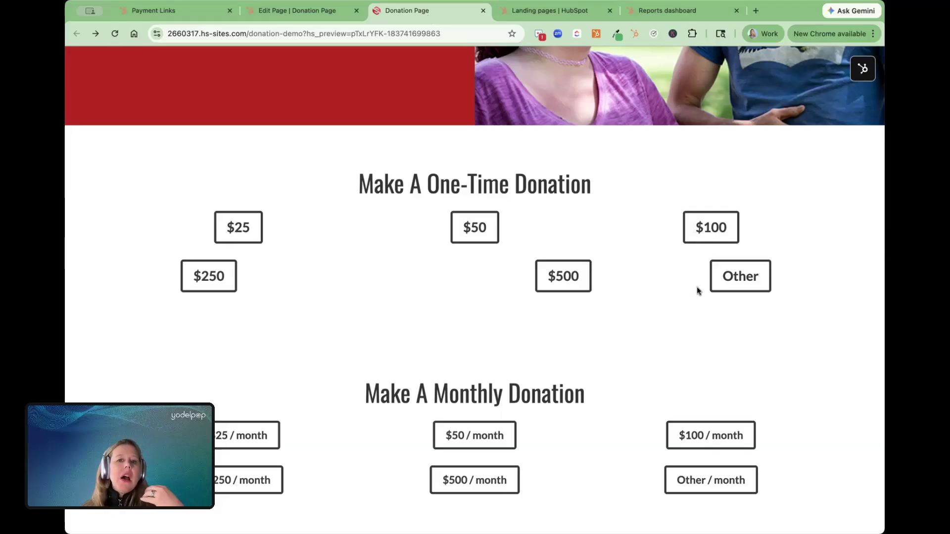
left_click(566, 277)
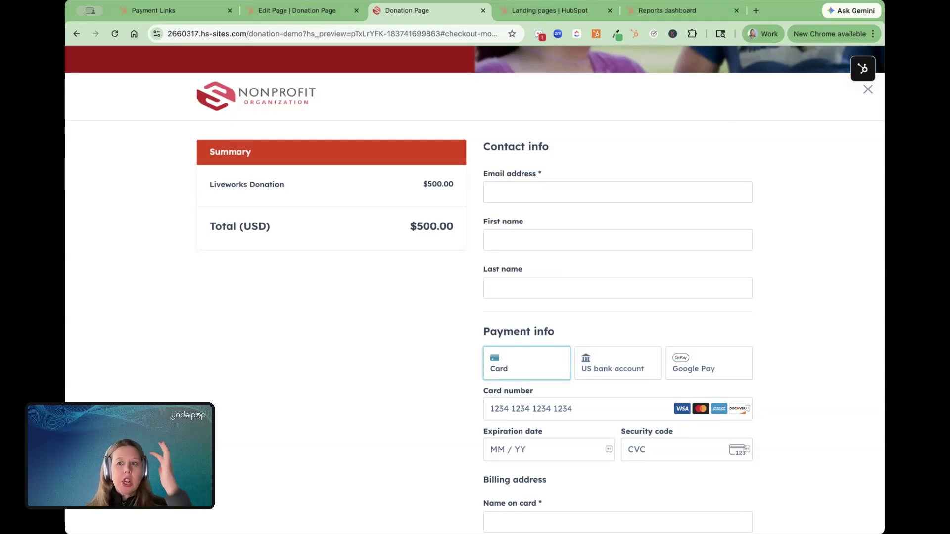
Close the $500 donation checkout form and go back to the Payment Links list to check the Other Donation Amount / Monthly link.
left_click(867, 90)
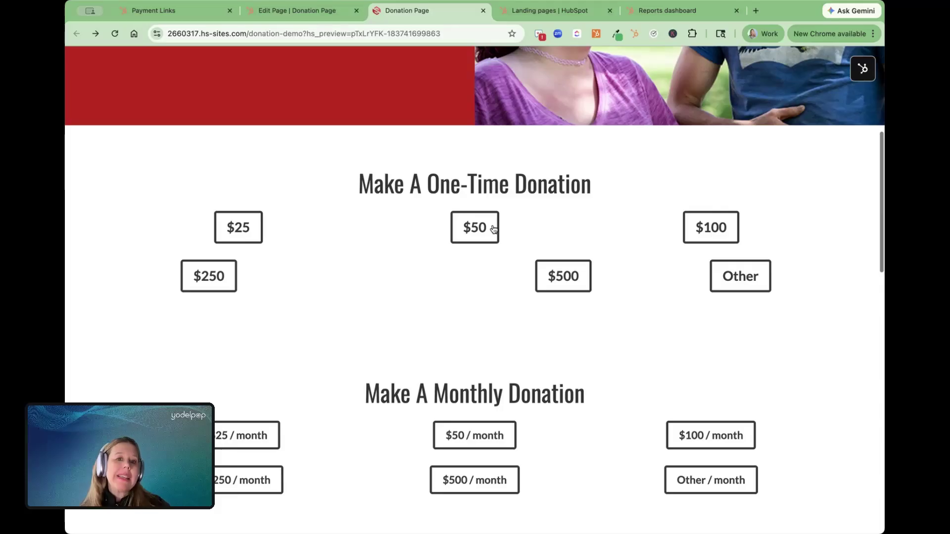
left_click(191, 18)
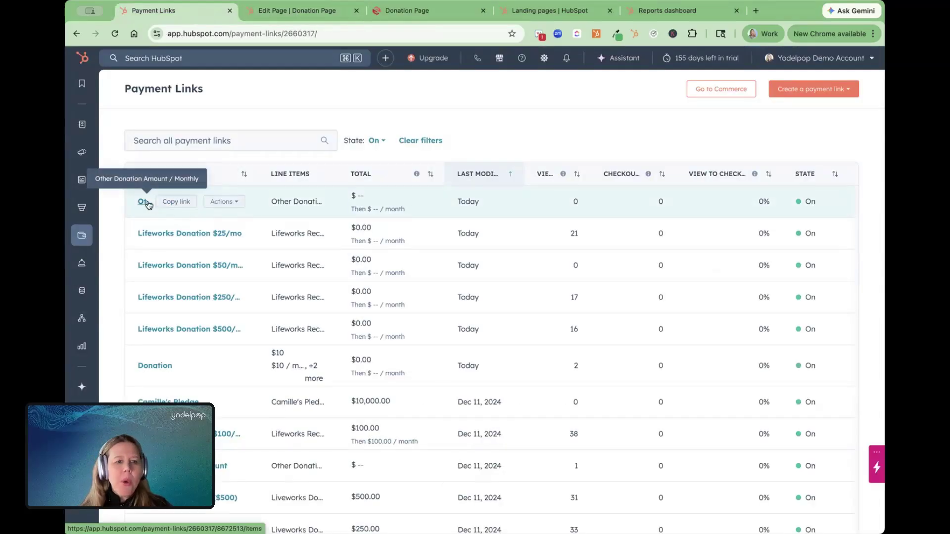
left_click(148, 201)
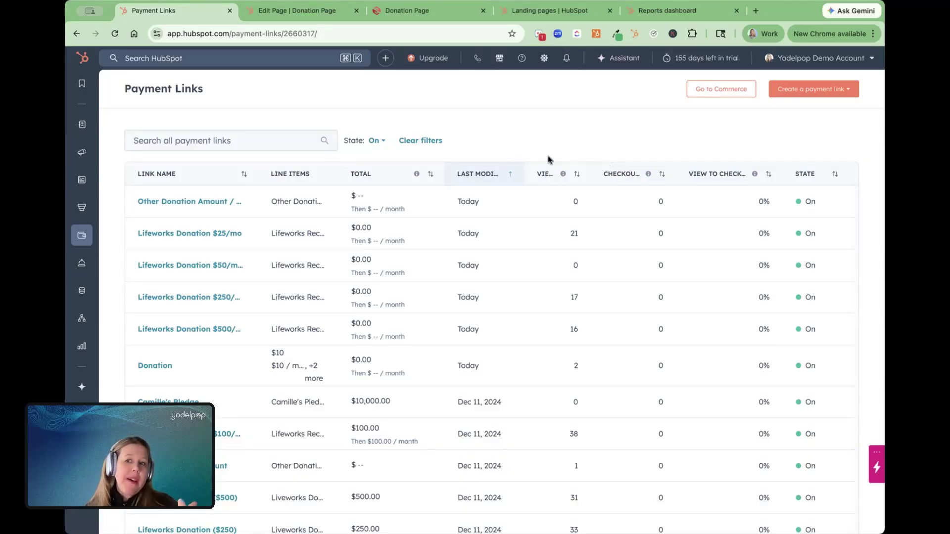
Start a blank payment link and add a custom line item named "Other Amount / Reccurring One".
left_click(831, 92)
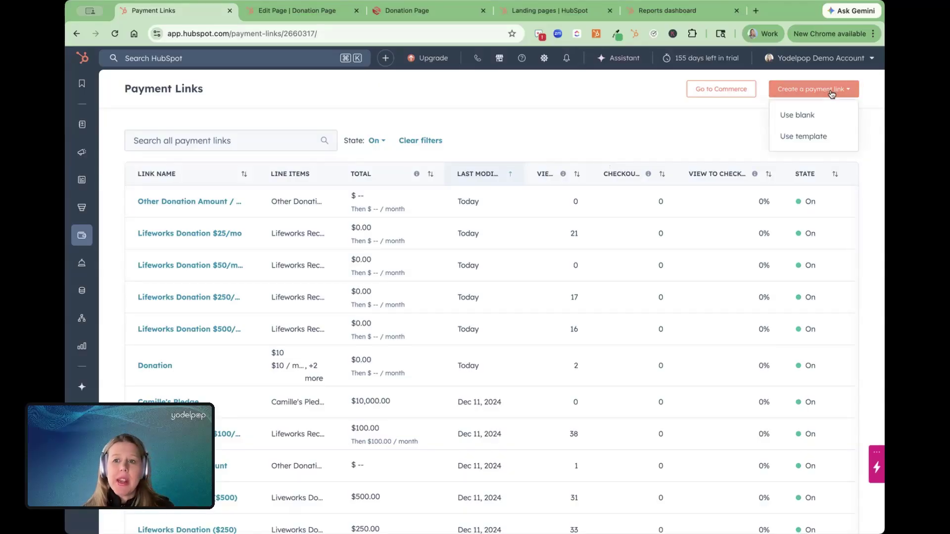
left_click(811, 118)
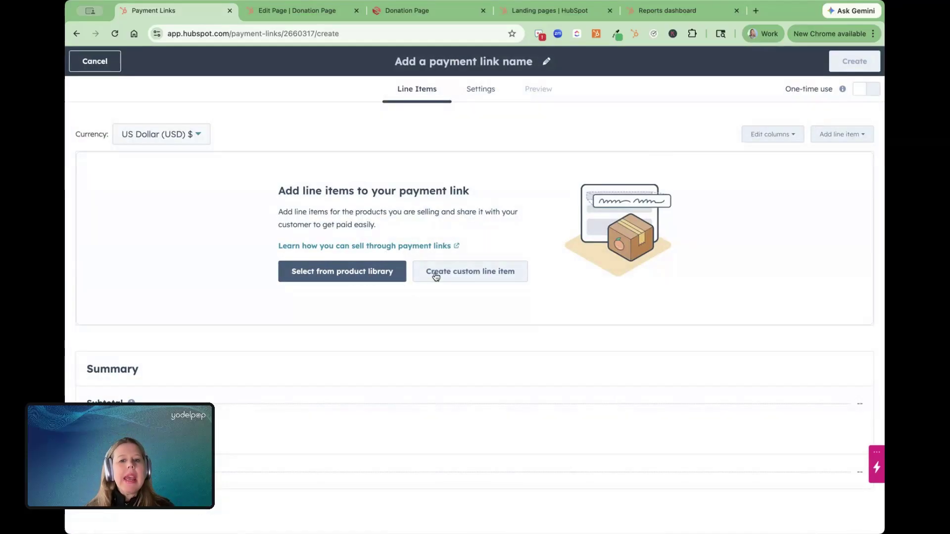
left_click(435, 274)
left_click(601, 174)
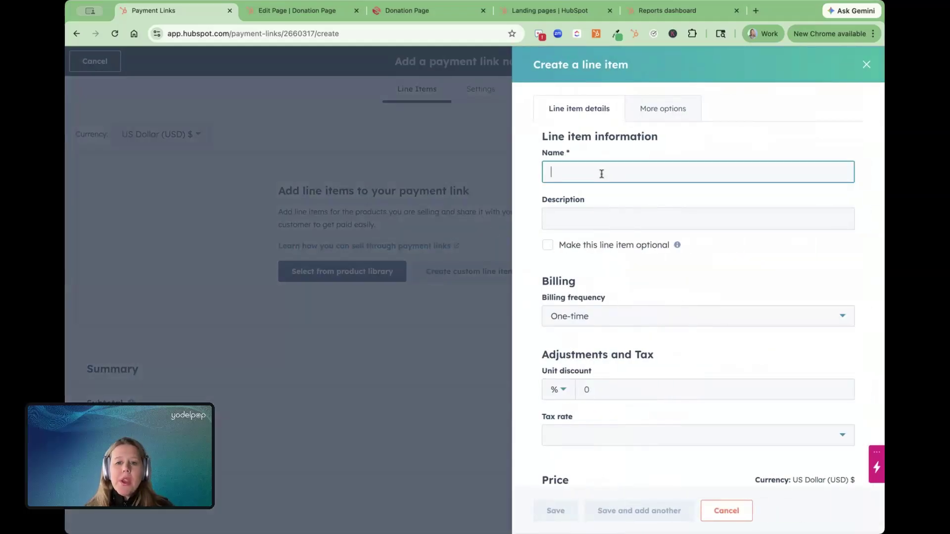
type("Other Am")
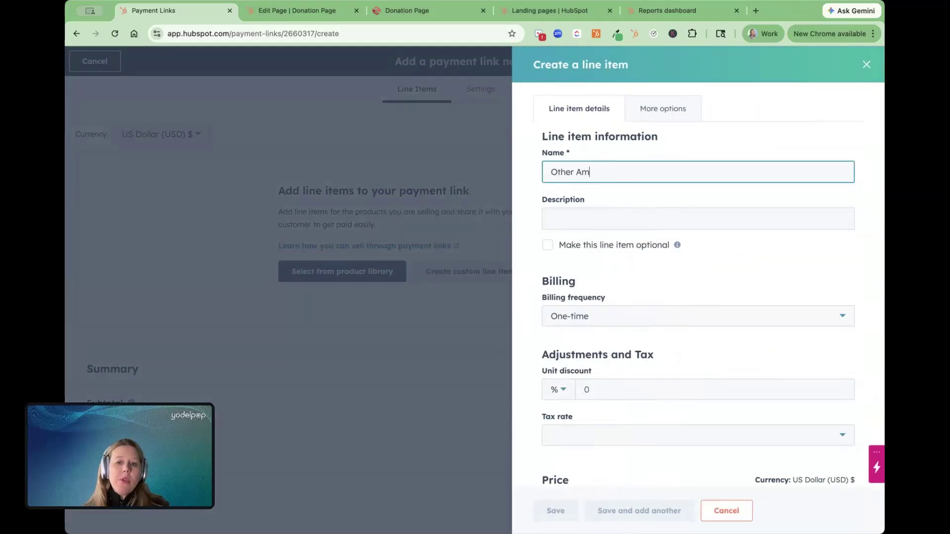
type("ount / E")
key("BackSpace")
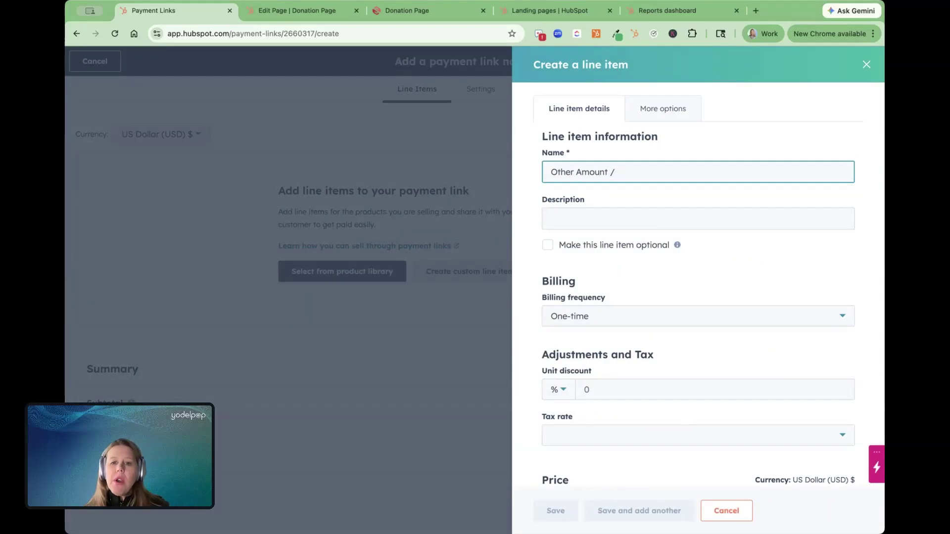
type("Recurring One")
Allow customers to set their own price for the new line item and save it.
left_click(647, 111)
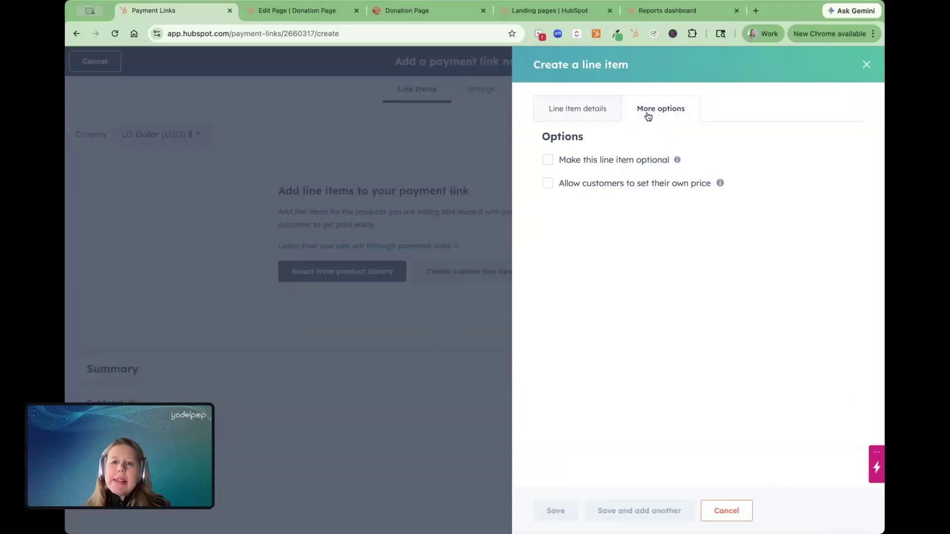
left_click(546, 187)
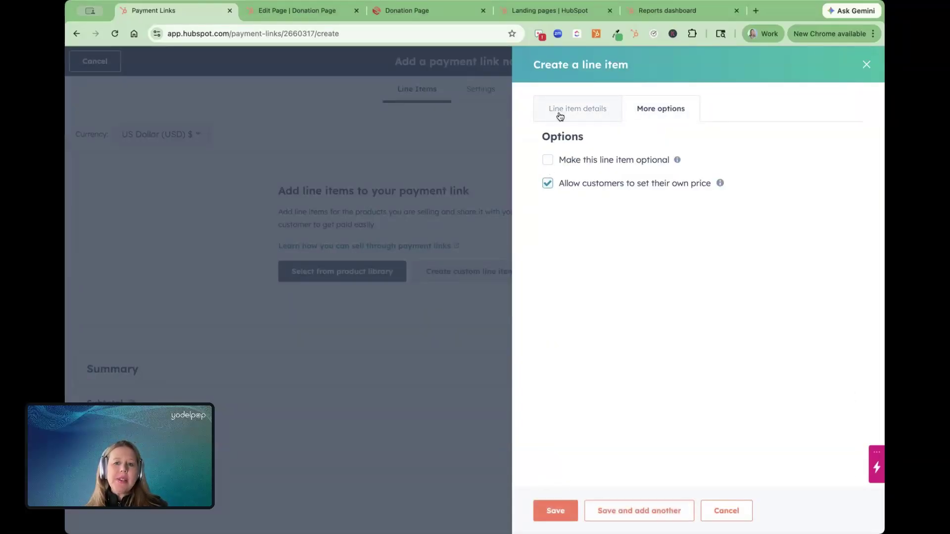
left_click(560, 115)
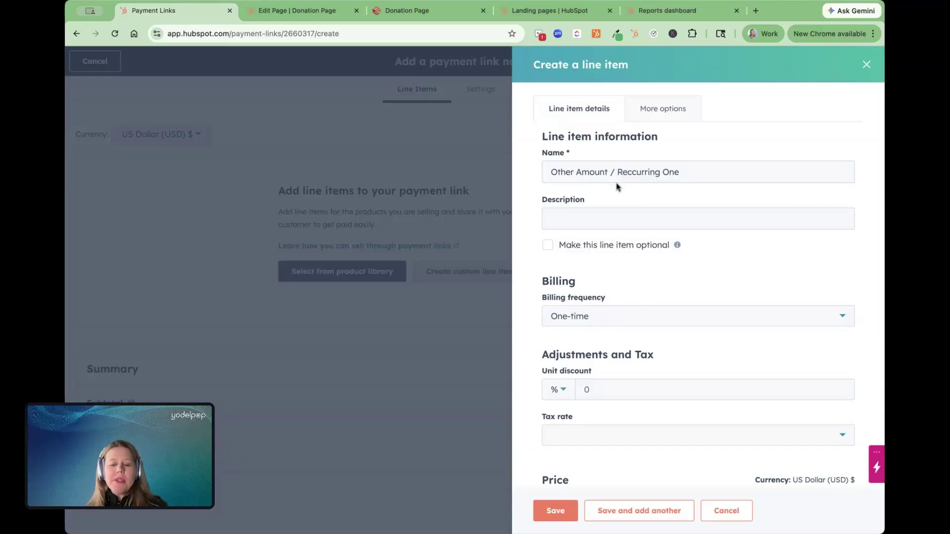
scroll(616, 185, "down", 5)
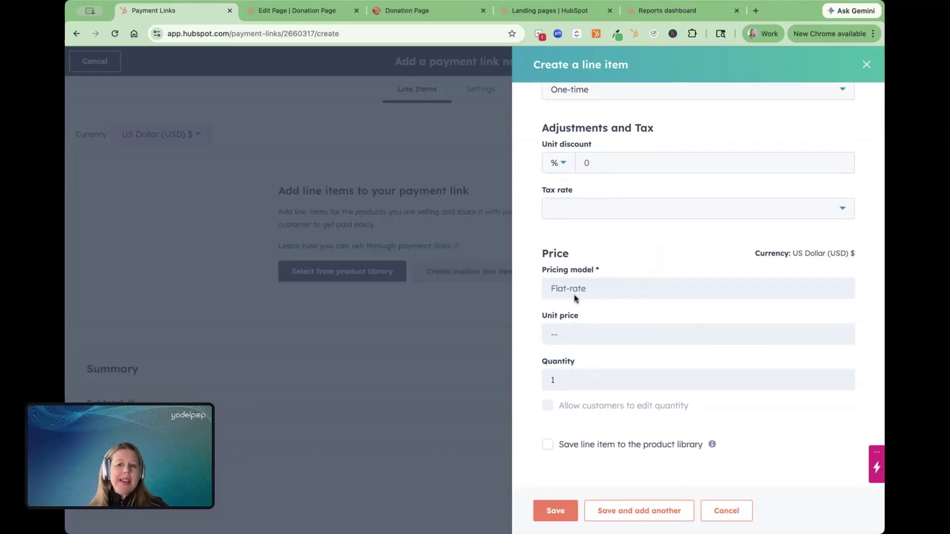
mouse_move(577, 335)
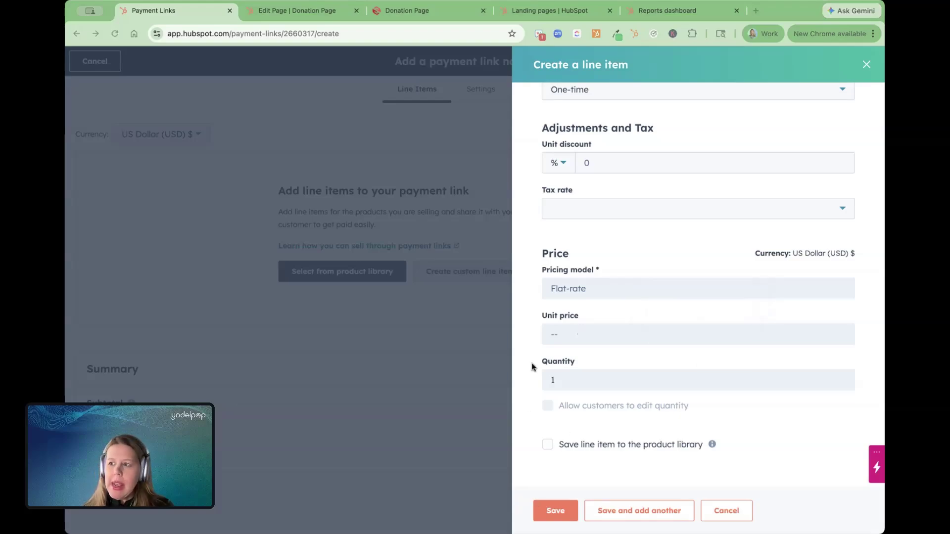
left_click(556, 512)
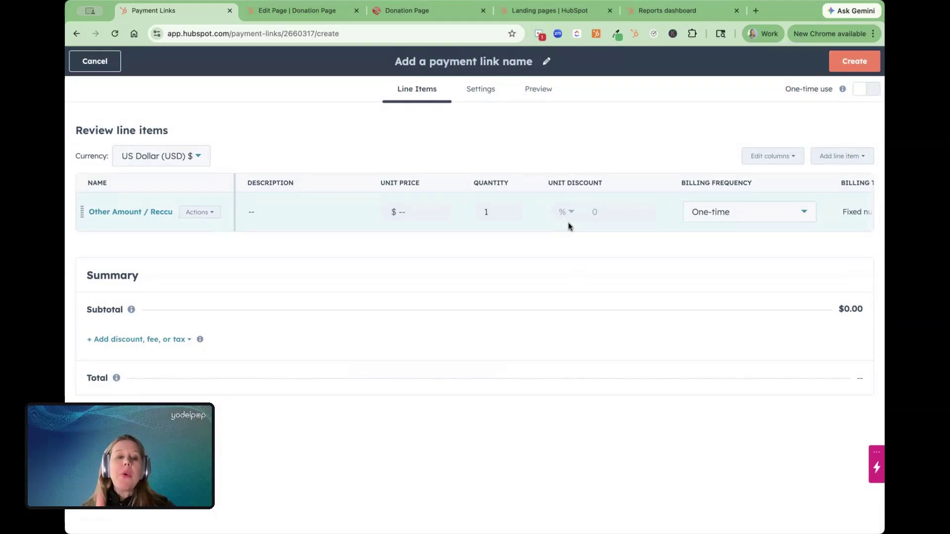
Reopen the Other Amount line item to review its customer-set price option and its pricing fields, and save it.
left_click(140, 212)
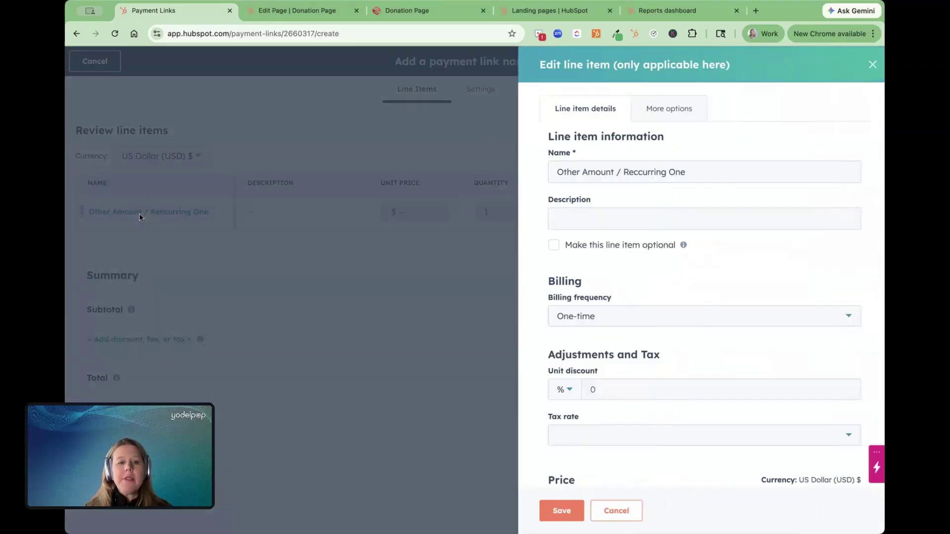
scroll(766, 253, "down", 4)
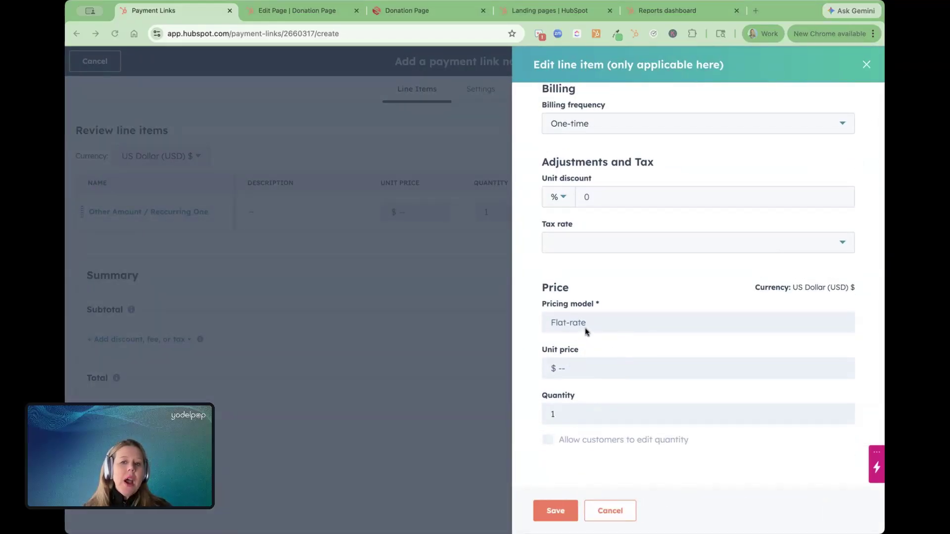
scroll(585, 327, "up", 5)
left_click(662, 113)
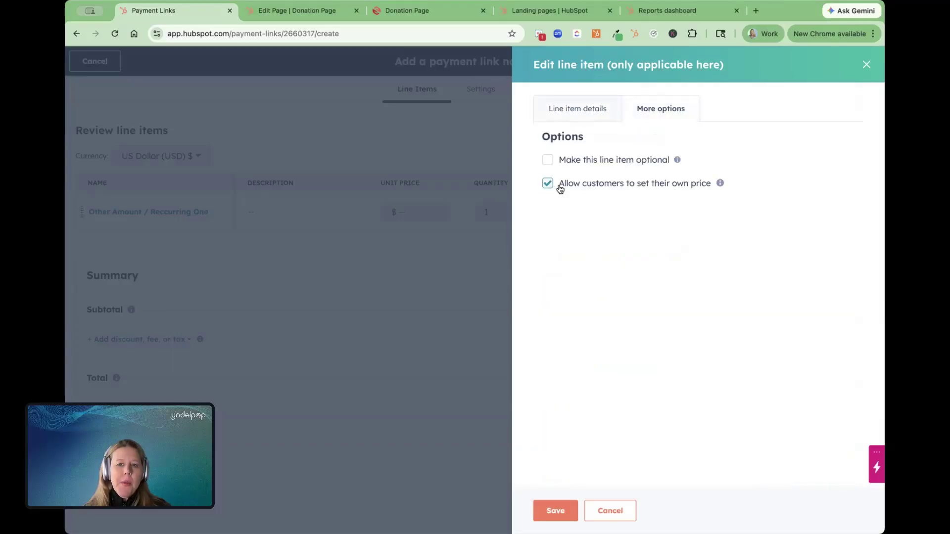
left_click(577, 109)
scroll(598, 276, "down", 5)
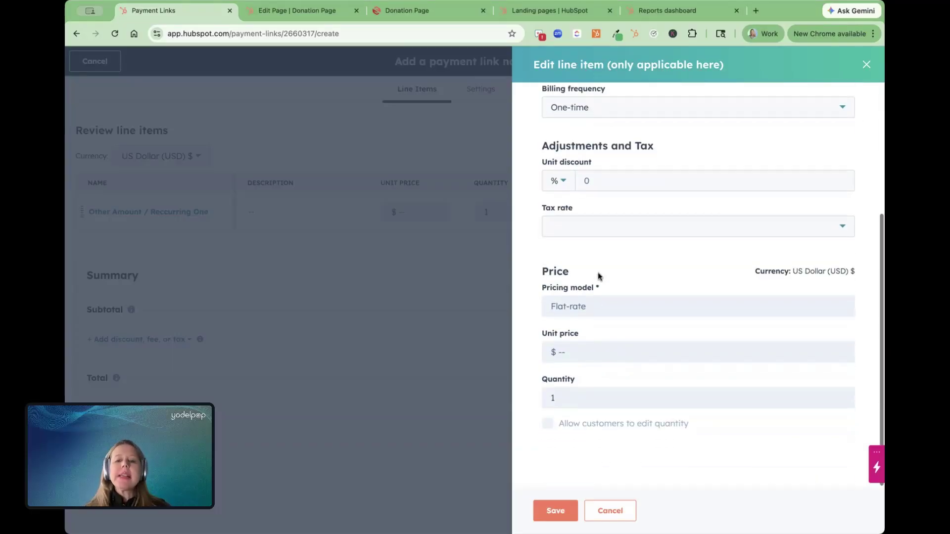
scroll(597, 275, "up", 1)
mouse_move(650, 446)
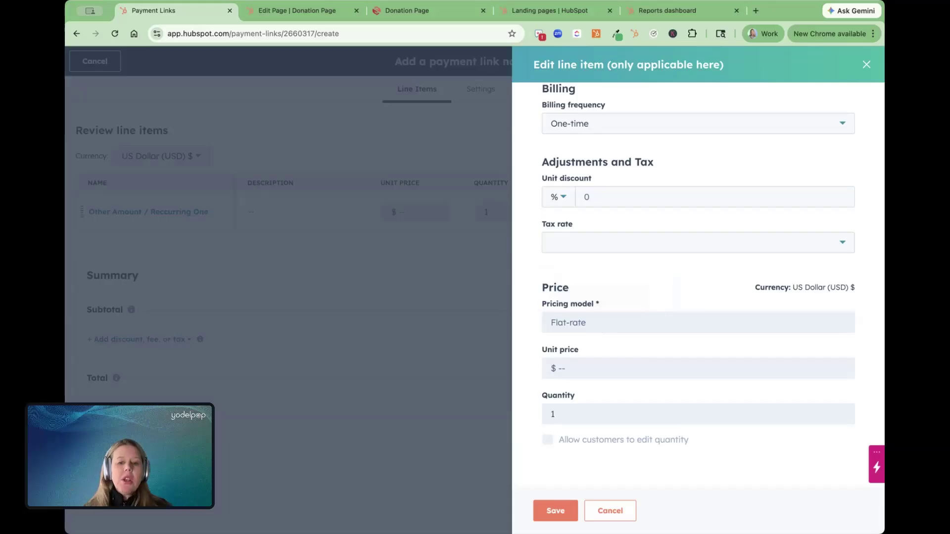
left_click(561, 509)
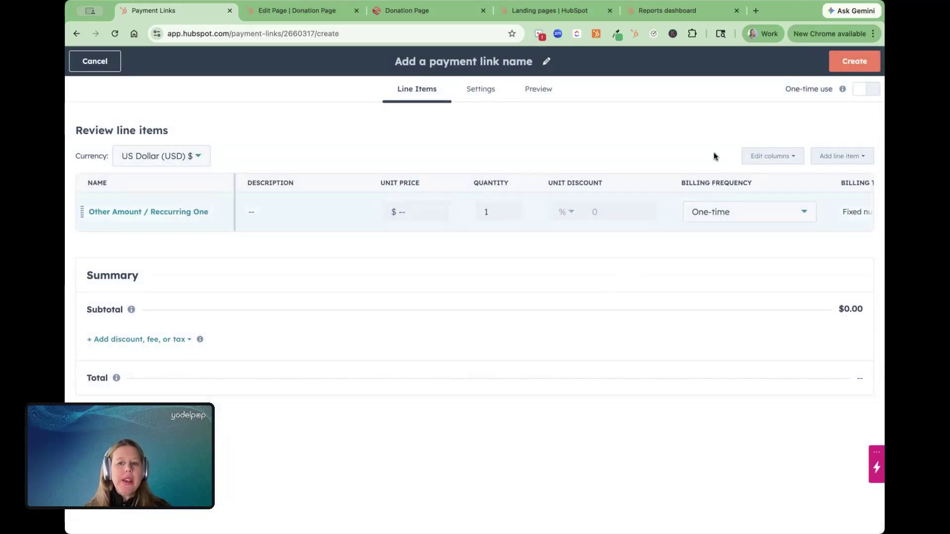
Set the line item's billing frequency to Monthly and create the payment link under the name "Other Amount / Monthly".
left_click(726, 212)
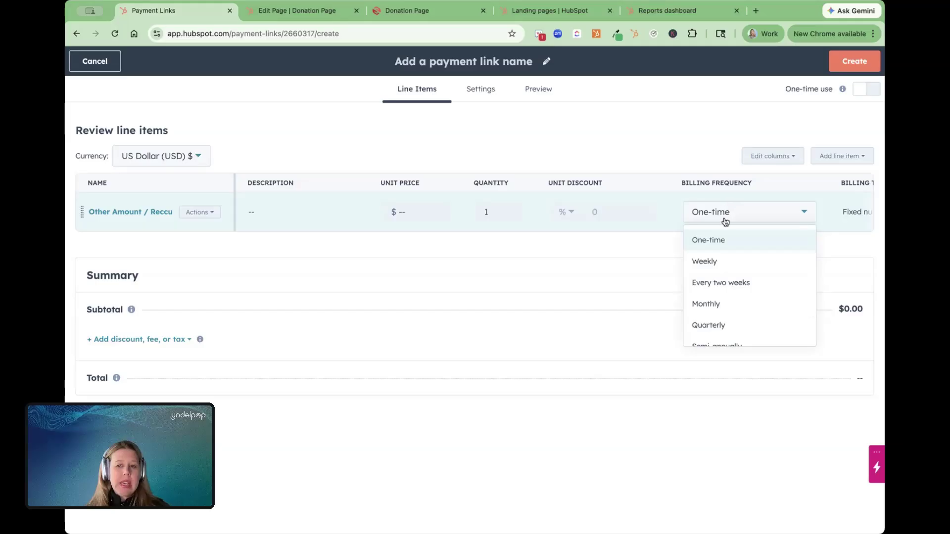
left_click(709, 304)
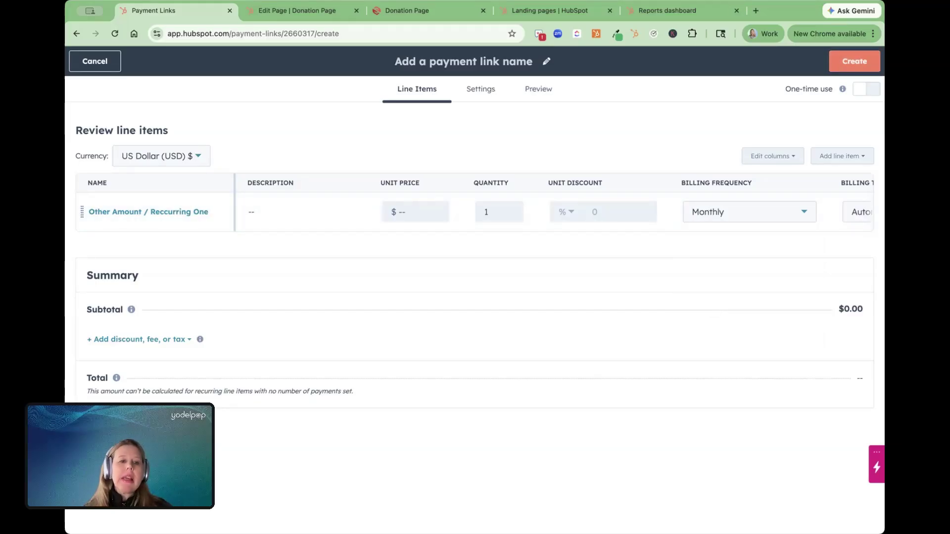
left_click(445, 62)
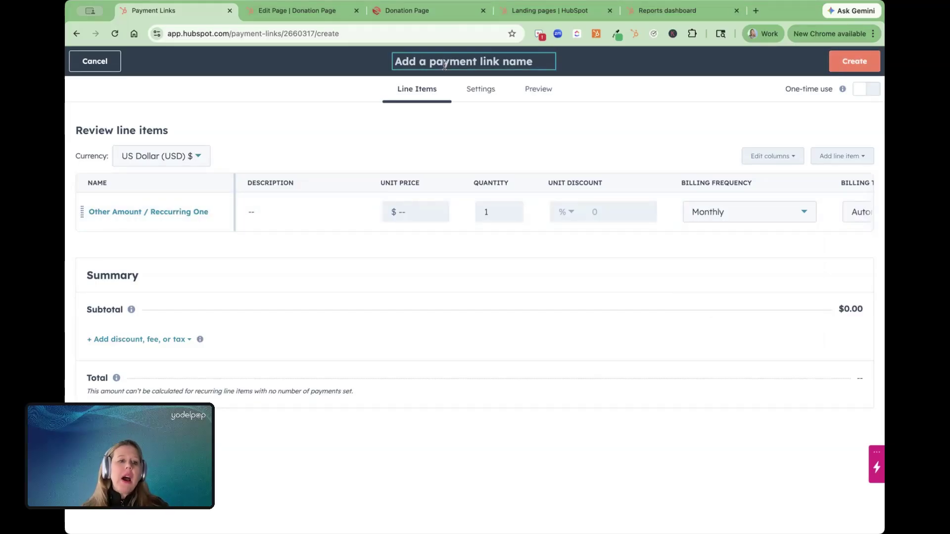
type("Other Amount / ")
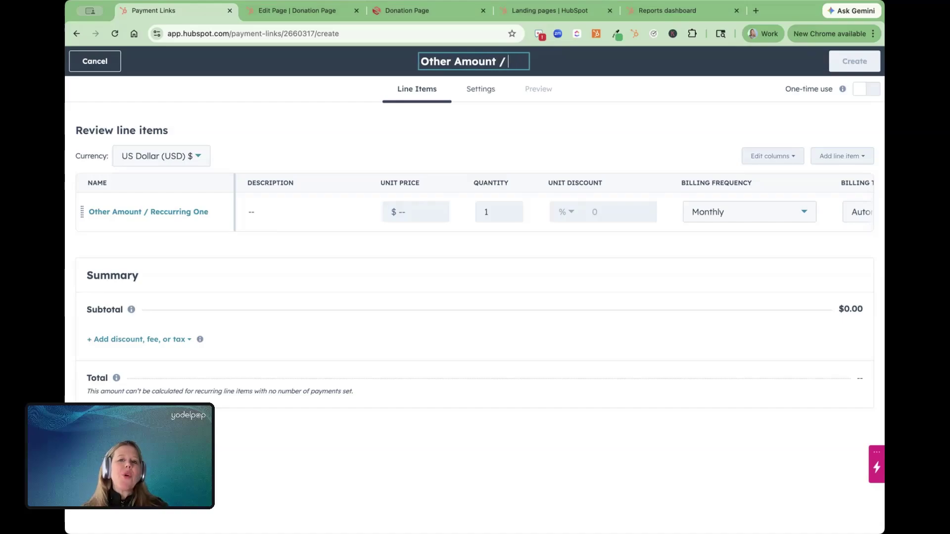
type("Monthl")
key("Return")
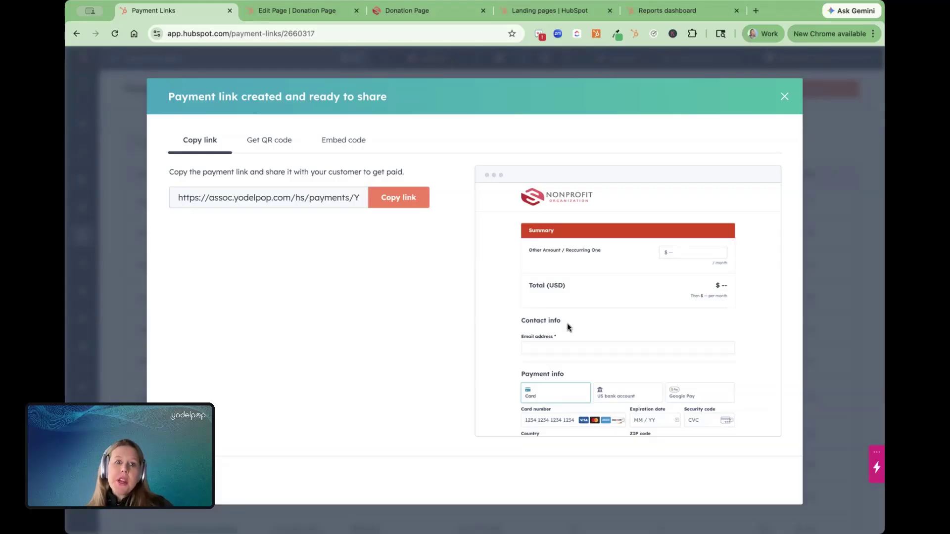
Review the new payment link's embed code and shareable link, and close the sharing dialog.
left_click(340, 141)
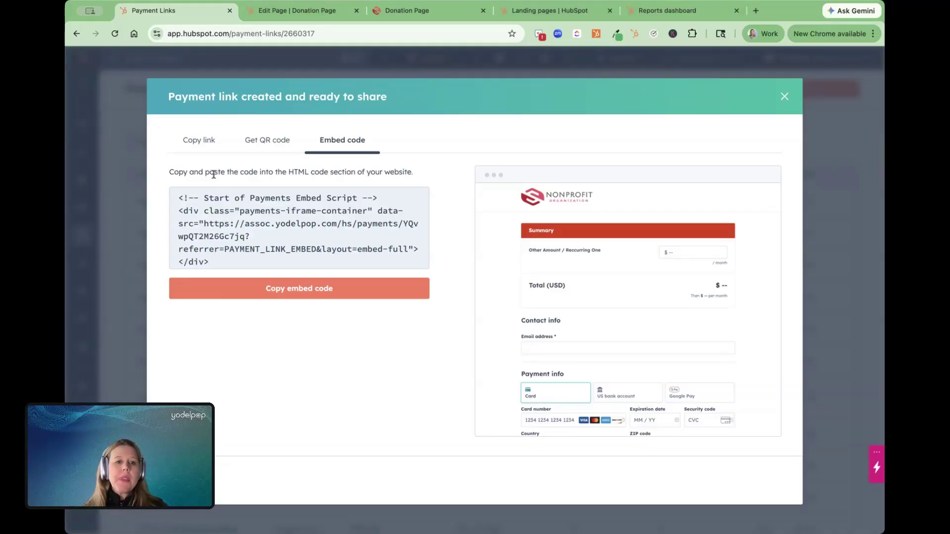
left_click(201, 143)
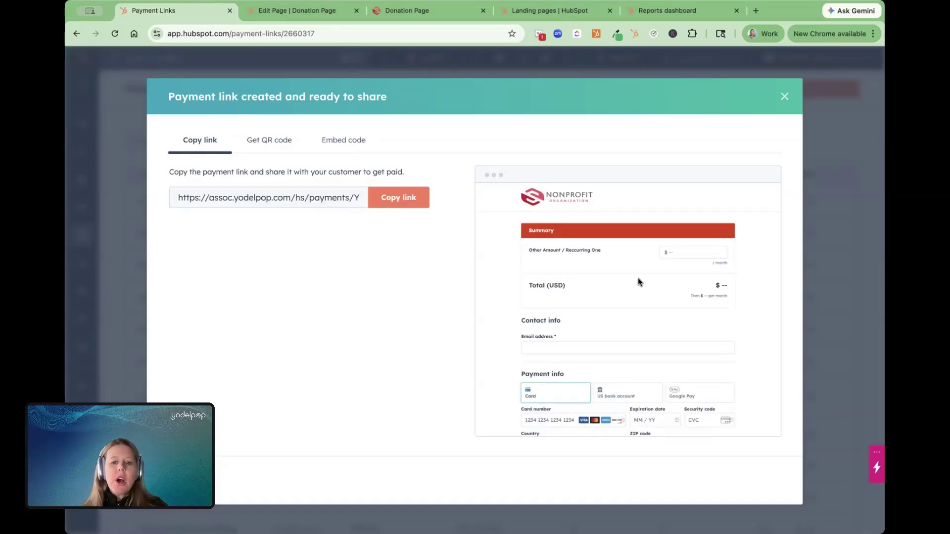
left_click(785, 97)
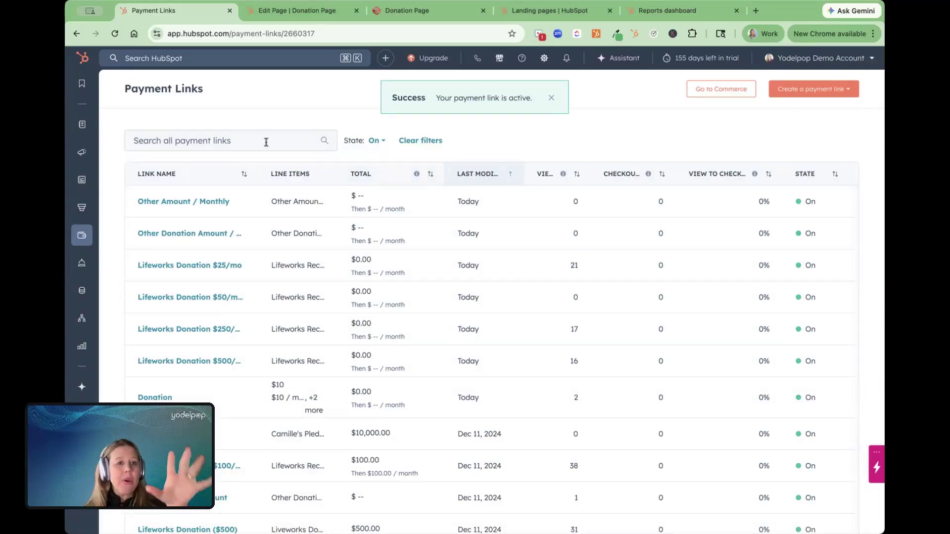
In the Donation Page editor, add a Payment module between the $250 and $500 buttons and connect it to the Other Donation Amount / Monthly payment link.
left_click(275, 11)
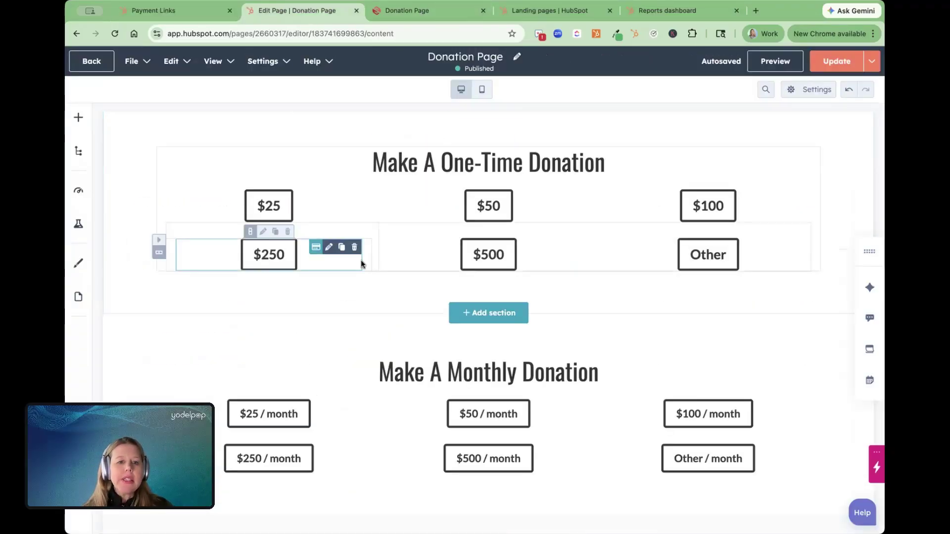
left_click(361, 264)
left_click(80, 120)
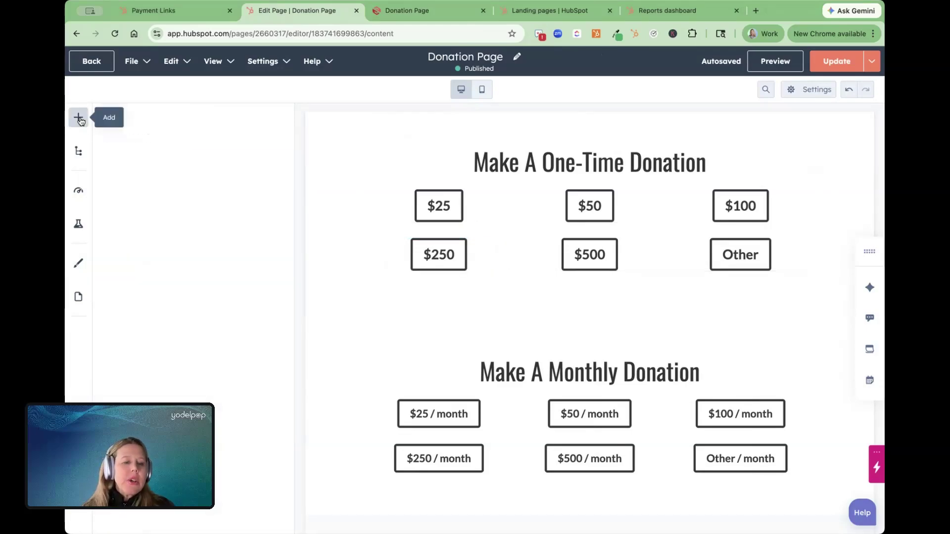
left_click_drag(114, 279, 517, 246)
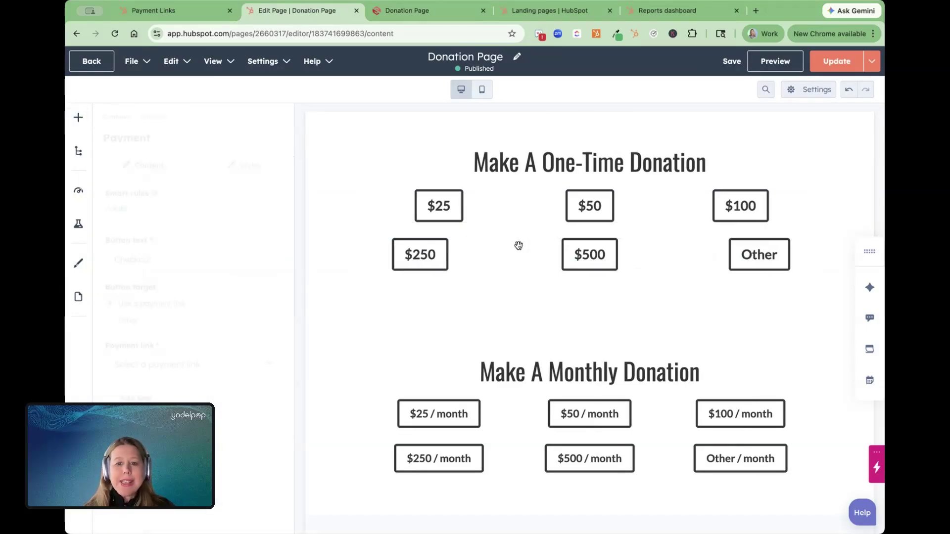
left_click(148, 372)
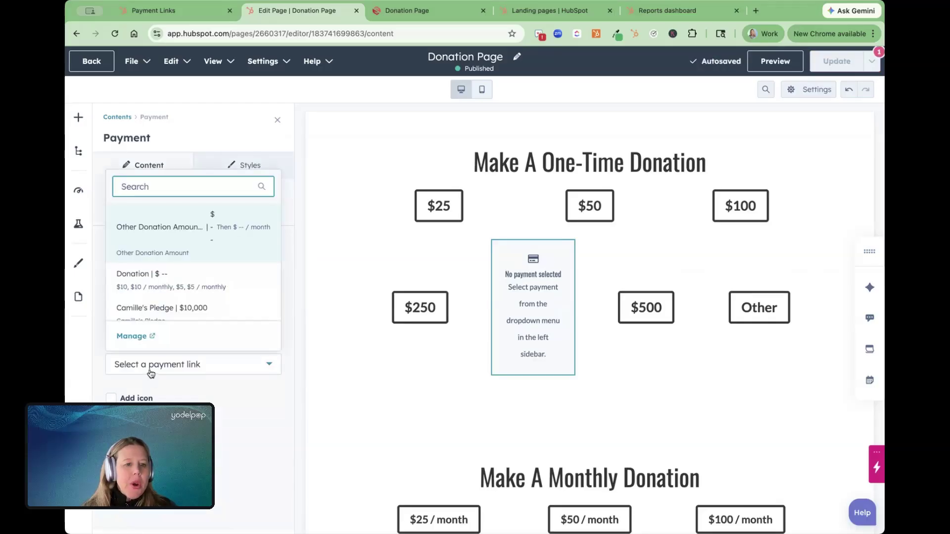
left_click(149, 233)
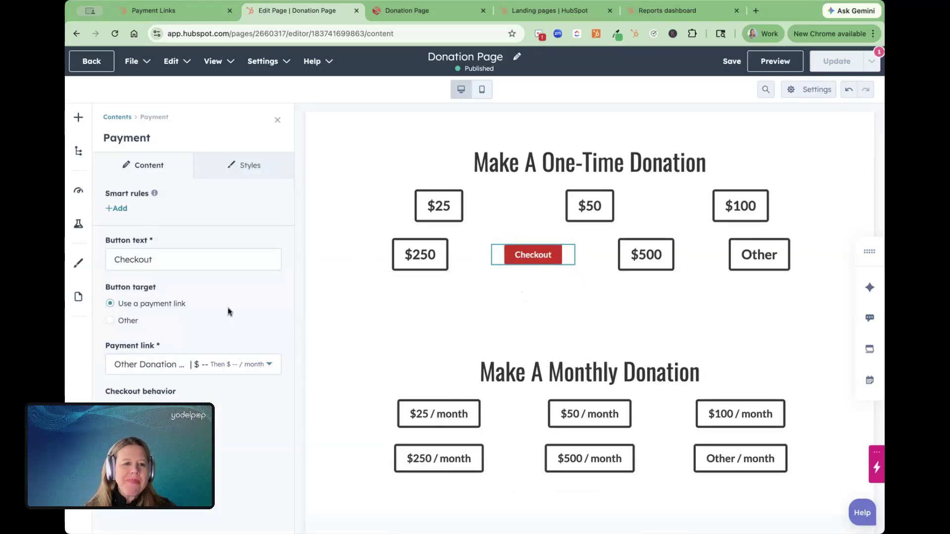
Set the new payment button's text to "Other Amount".
double_click(169, 260)
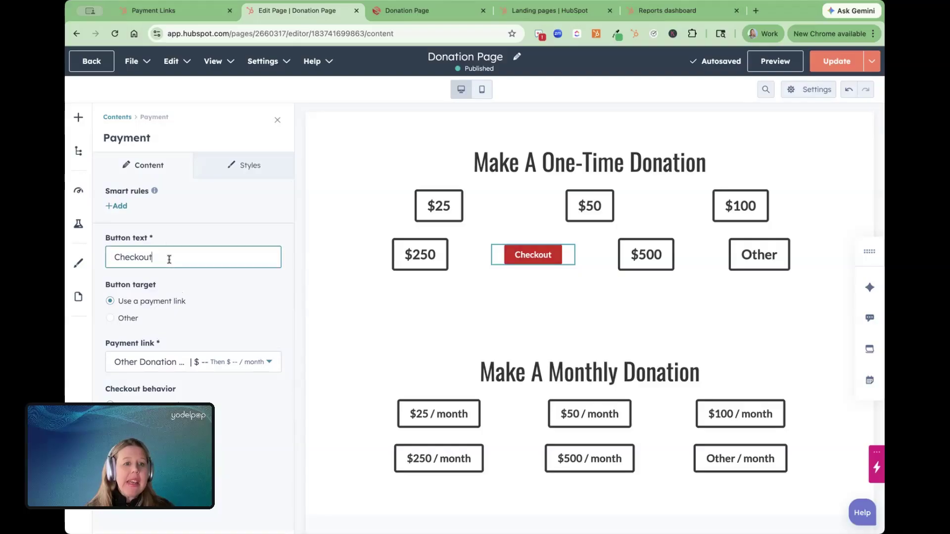
type("Other ")
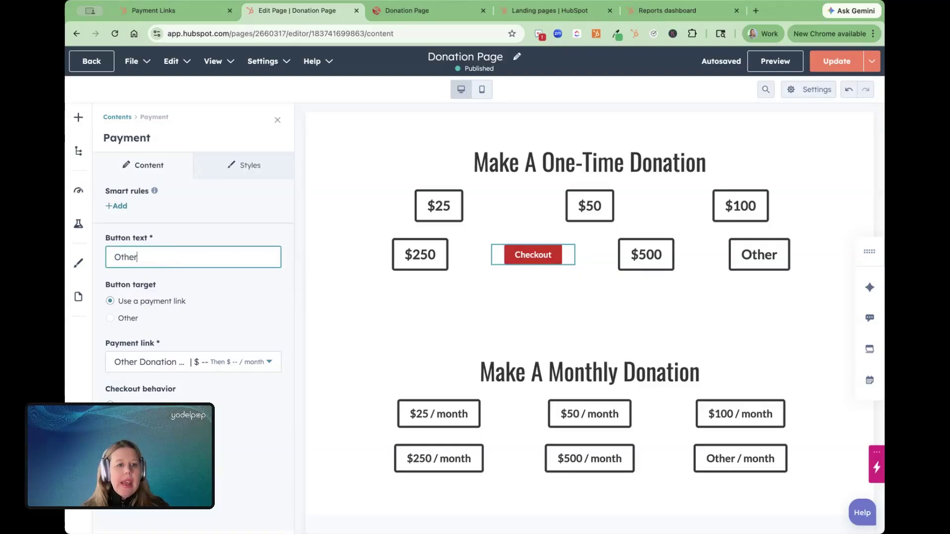
type("Amount")
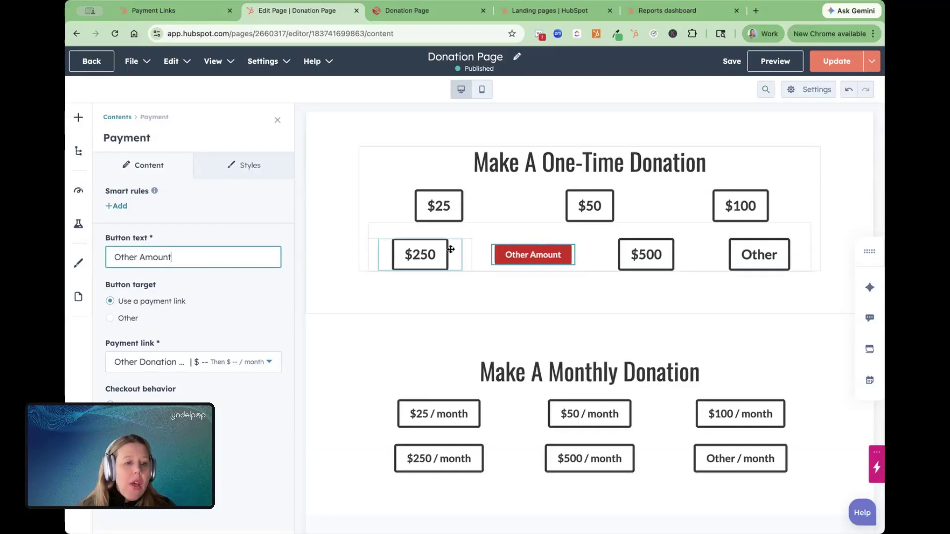
Keep the Other Donation Amount / Monthly payment link selected and review the button's checkout behavior and icon options.
left_click(200, 368)
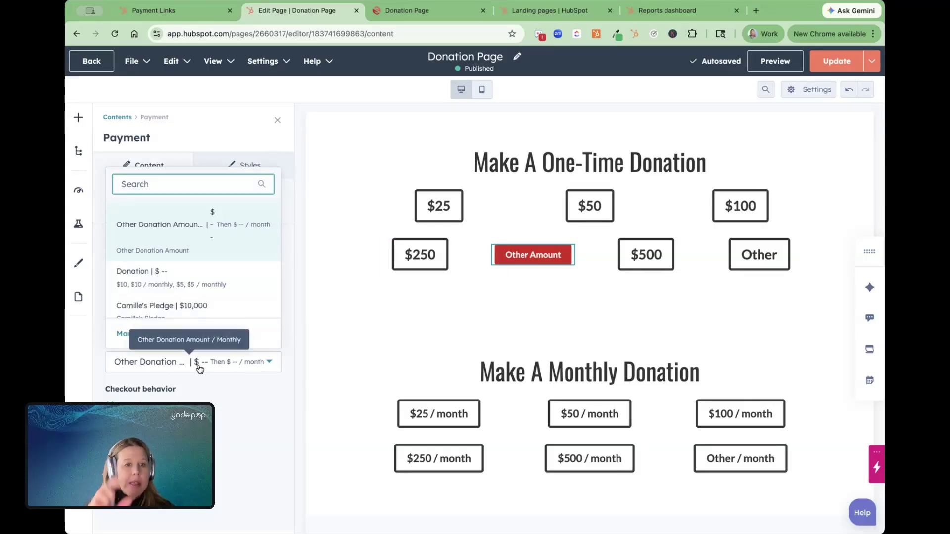
scroll(191, 299, "down", 1)
left_click(181, 221)
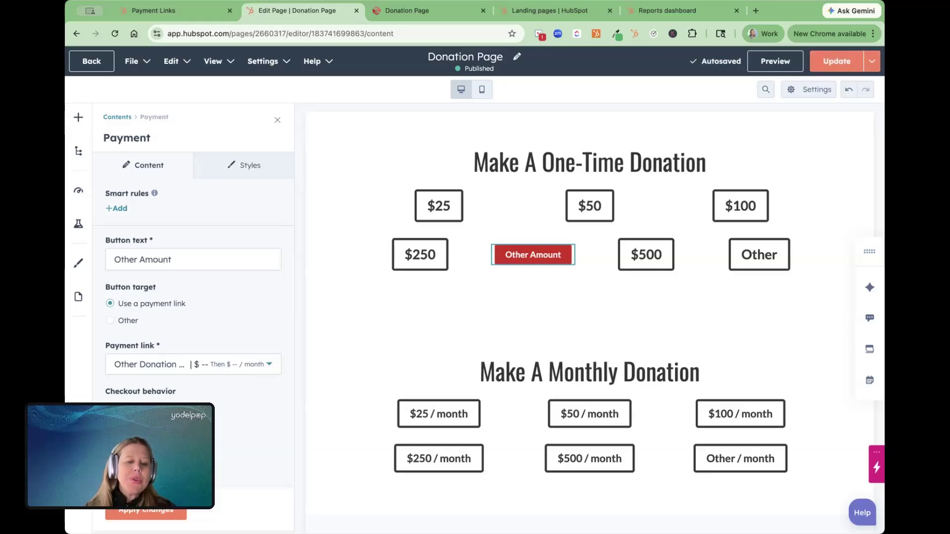
scroll(185, 389, "down", 2)
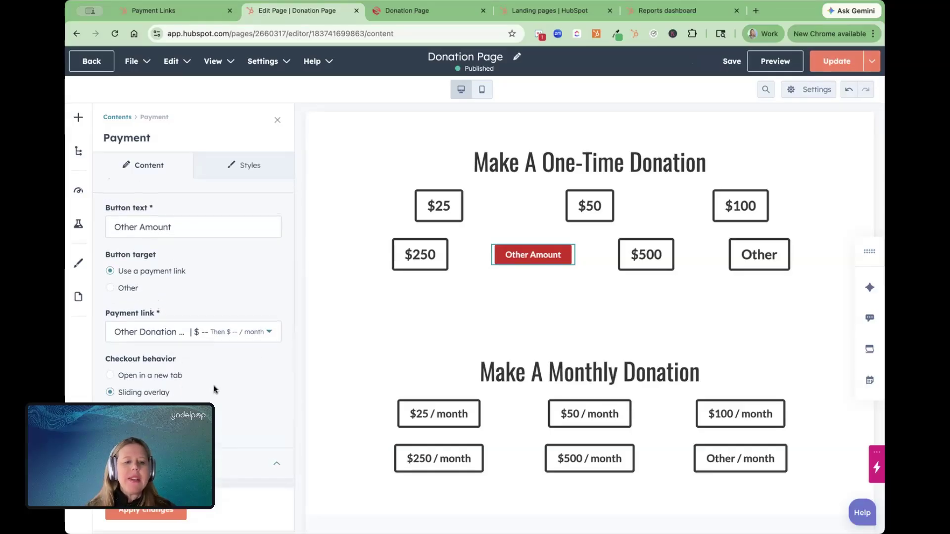
scroll(214, 389, "down", 10)
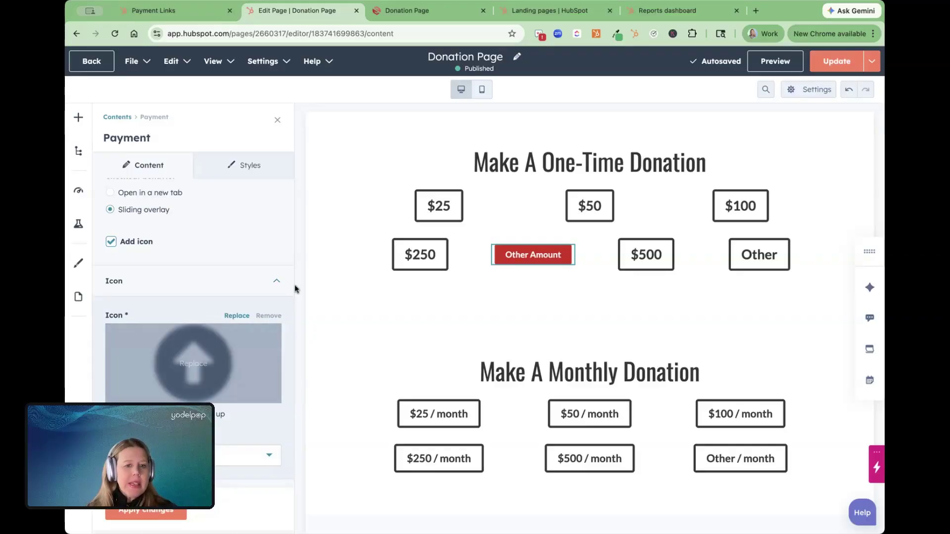
scroll(272, 284, "up", 12)
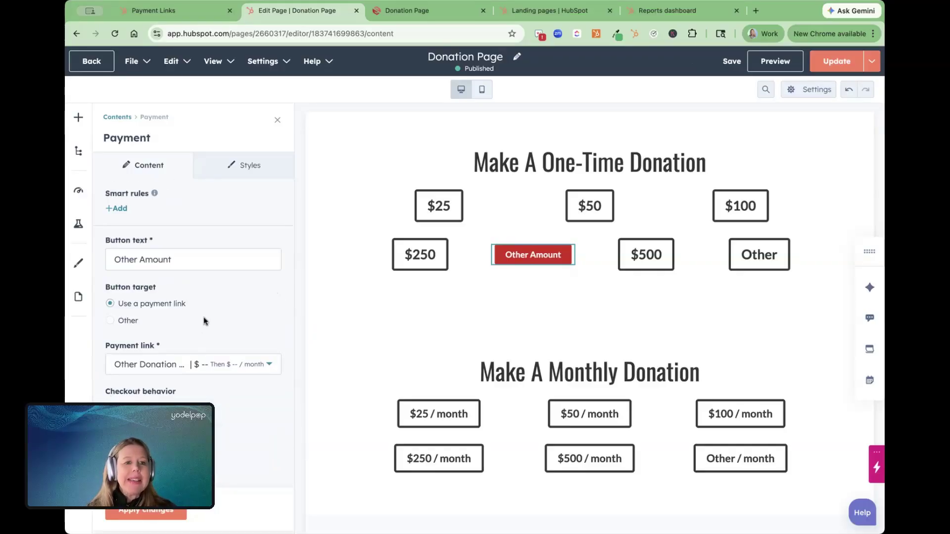
In the Other Amount button's text styles, set the font size to 25px.
left_click(238, 177)
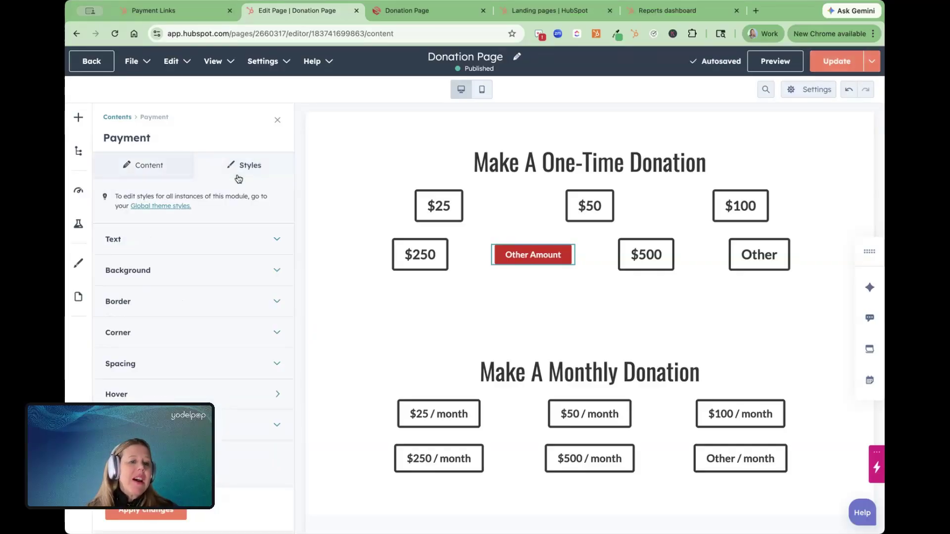
left_click(185, 240)
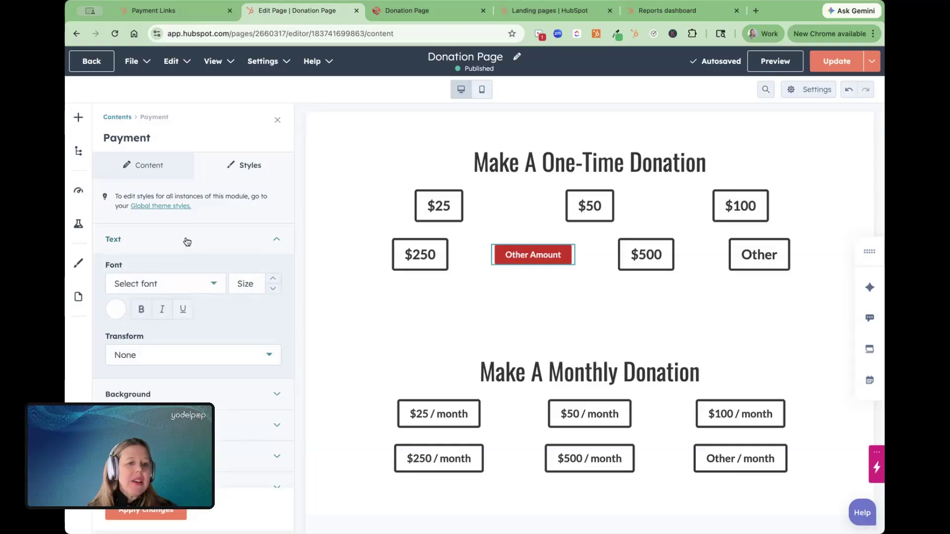
left_click(255, 285)
type("2")
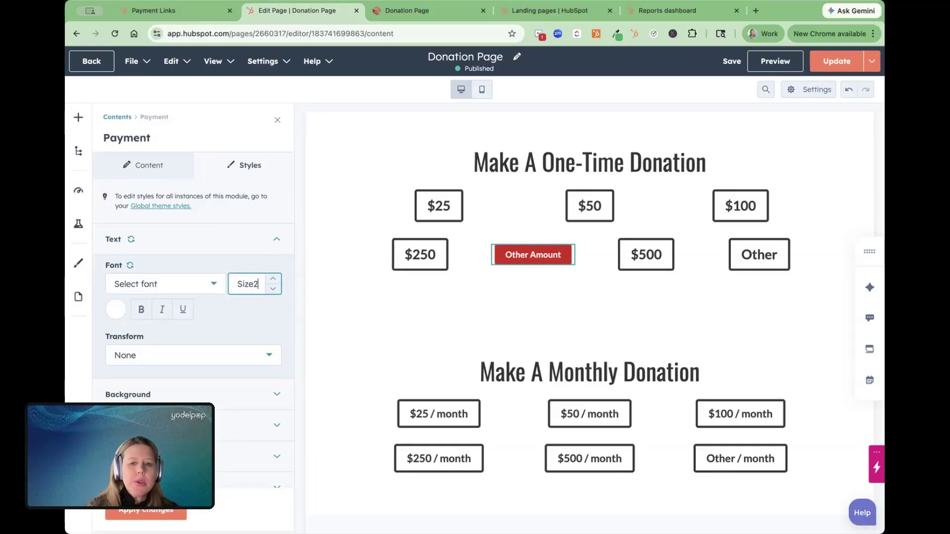
type("5")
double_click(252, 286)
type("25")
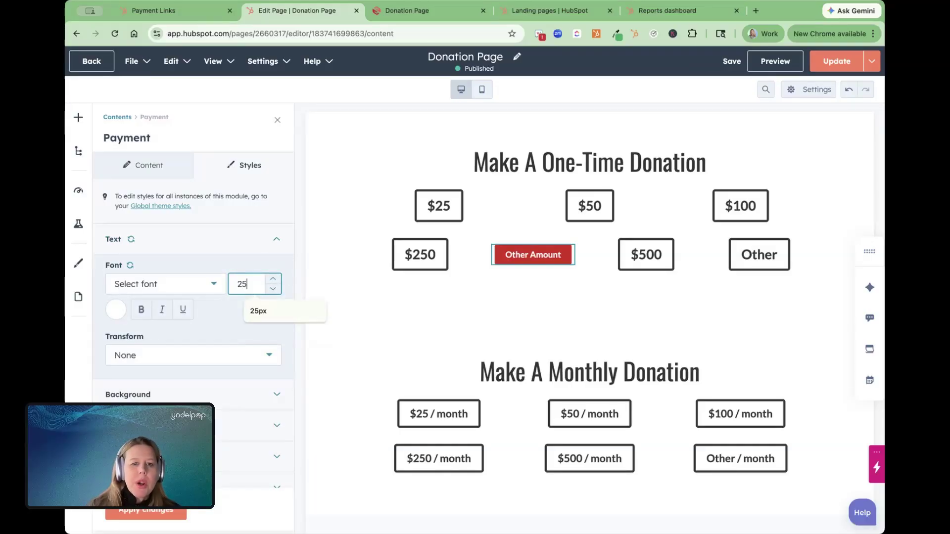
scroll(263, 228, "down", 1)
key("Return")
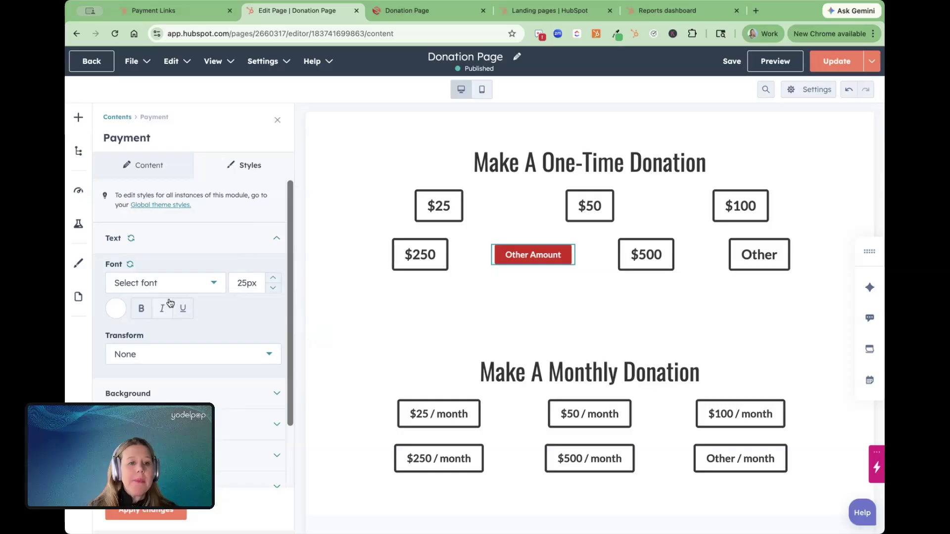
Look at the Other Amount button's background color options, leave the module editor, and apply the pending module changes.
scroll(197, 371, "down", 2)
left_click(197, 317)
scroll(197, 318, "down", 1)
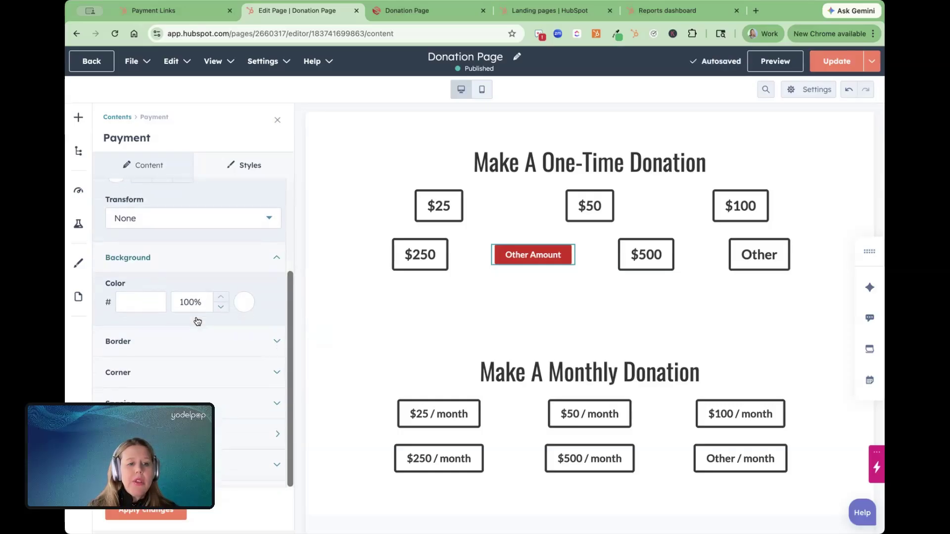
scroll(189, 213, "up", 3)
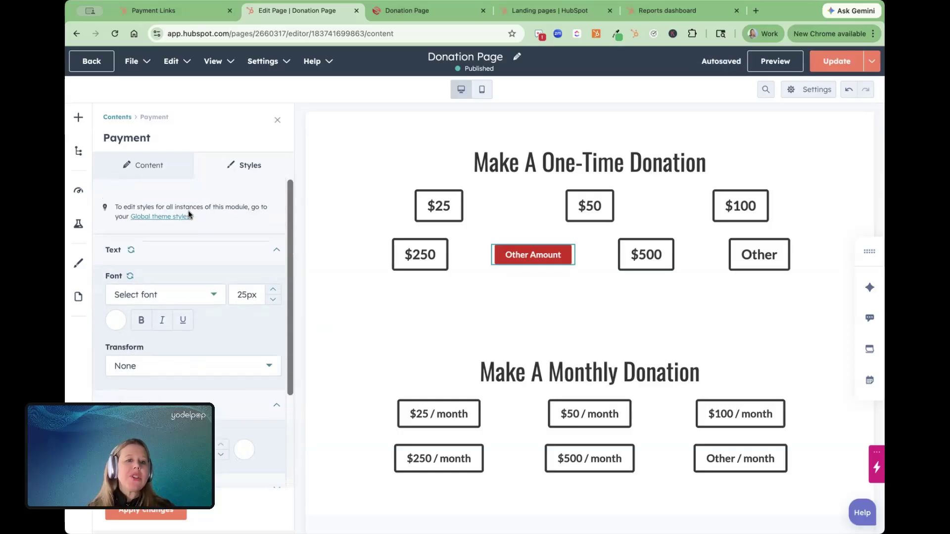
left_click(283, 120)
left_click(470, 174)
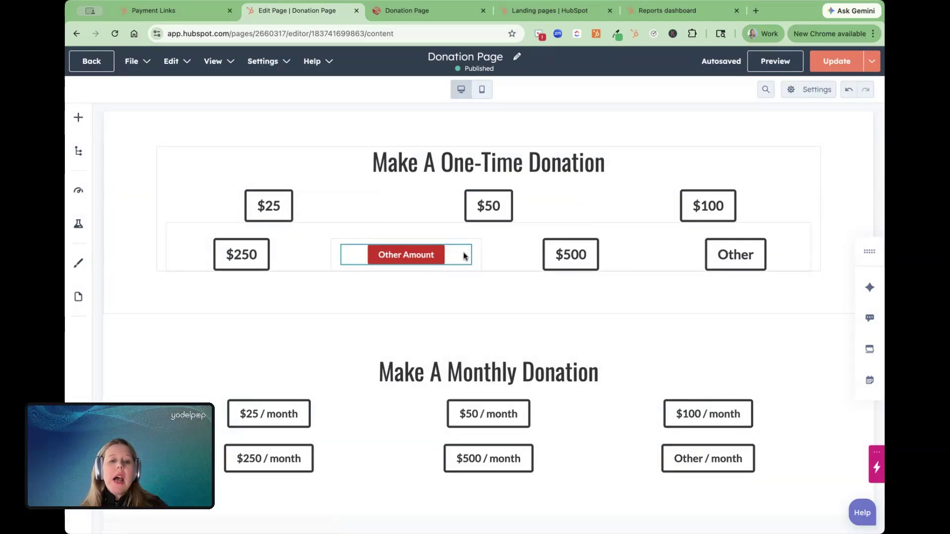
left_click(279, 215)
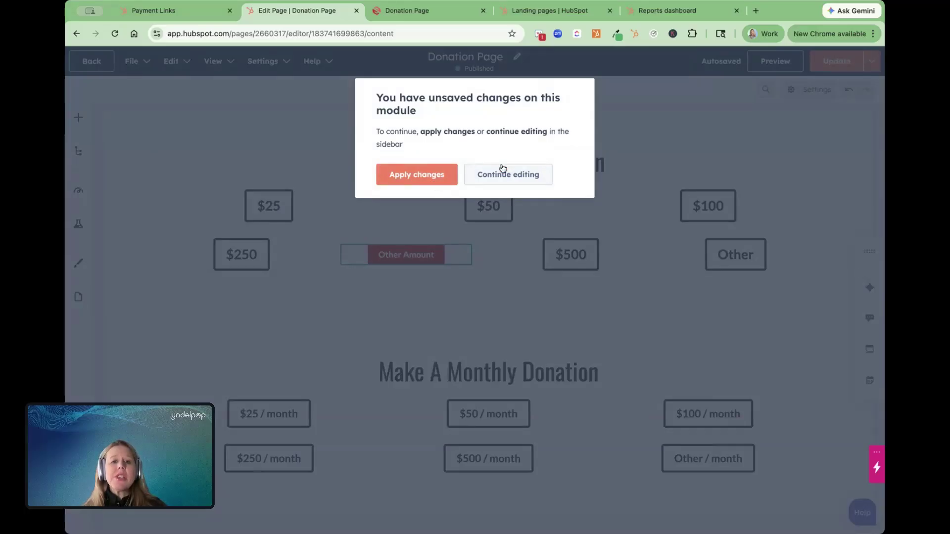
left_click(429, 176)
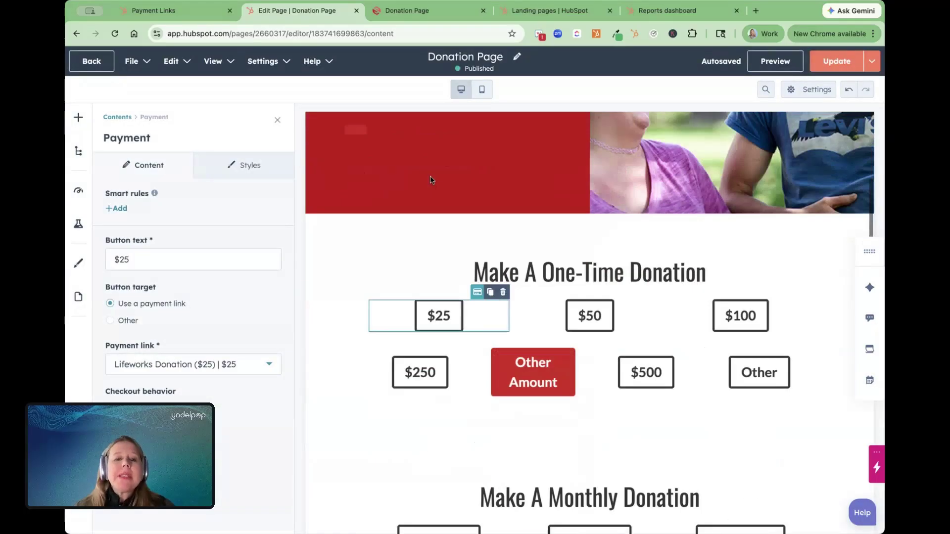
Preview the Donation Page in a new browser tab and go to its one-time and monthly donation buttons.
left_click(771, 63)
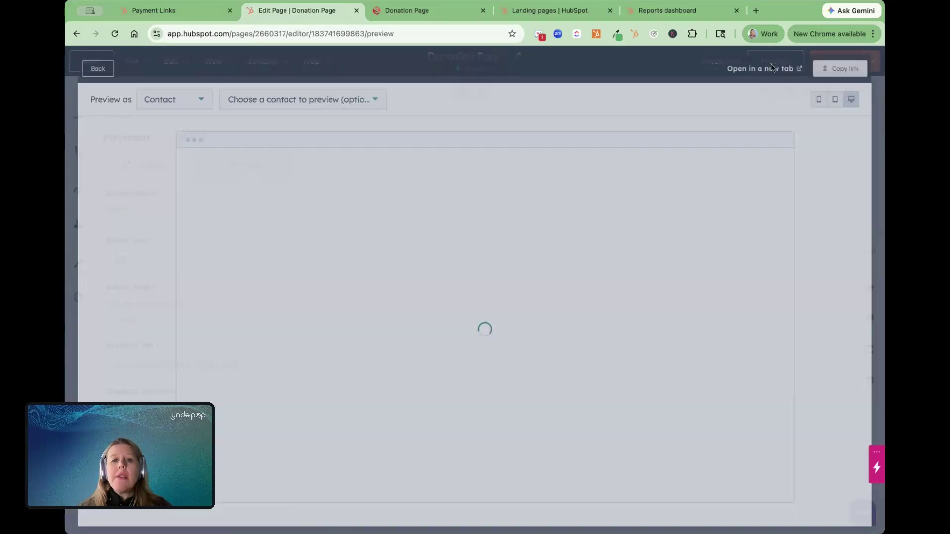
left_click(770, 63)
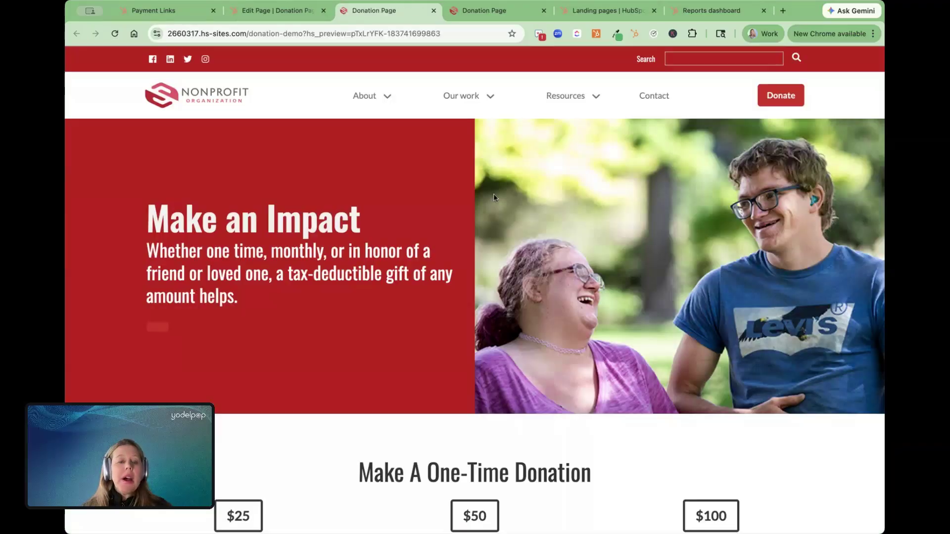
scroll(493, 194, "down", 2)
scroll(492, 198, "down", 6)
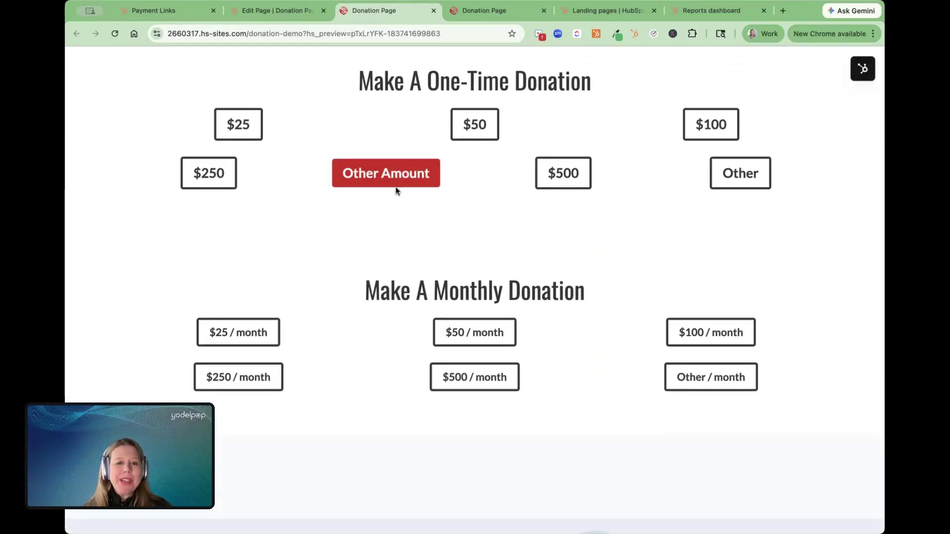
Test the Other Amount checkout with a donation of $27, review its contact and payment fields, and close it without paying.
left_click(378, 175)
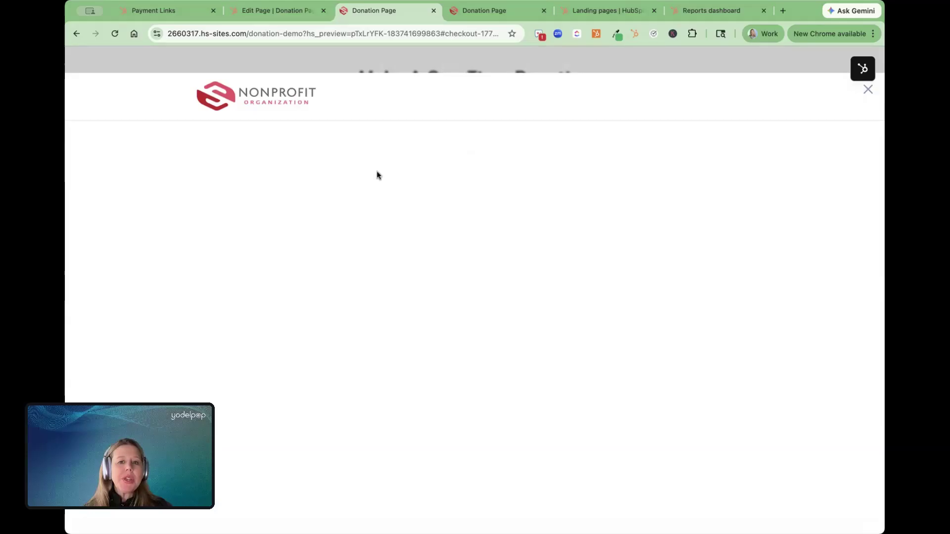
left_click(405, 186)
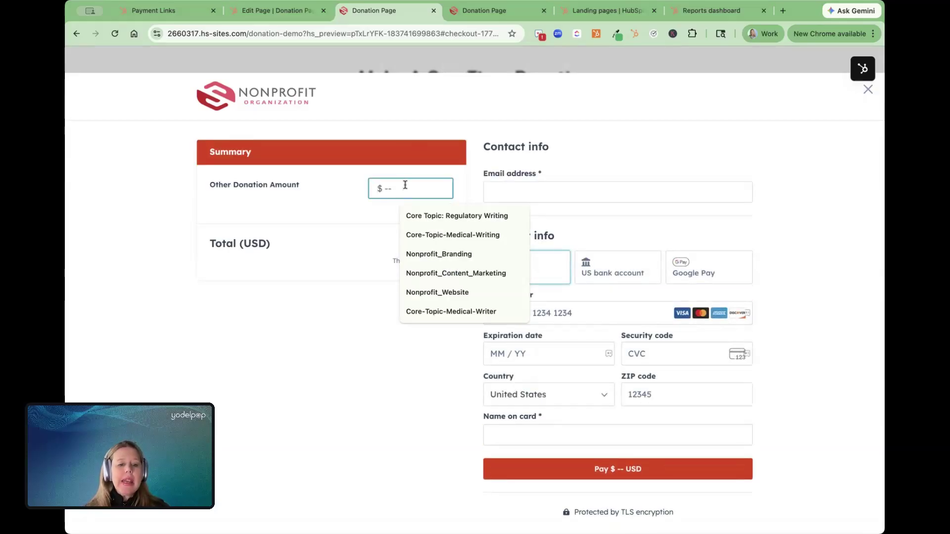
type("27")
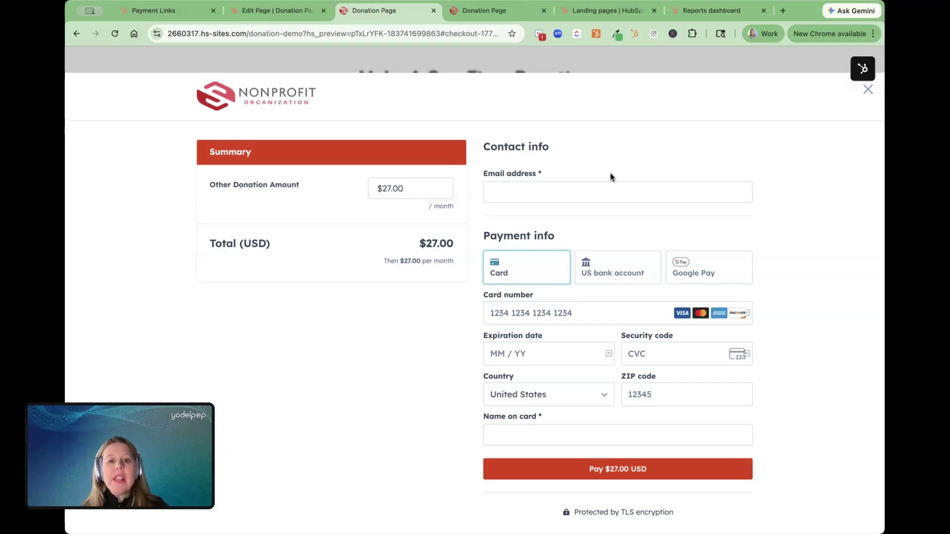
scroll(594, 221, "down", 2)
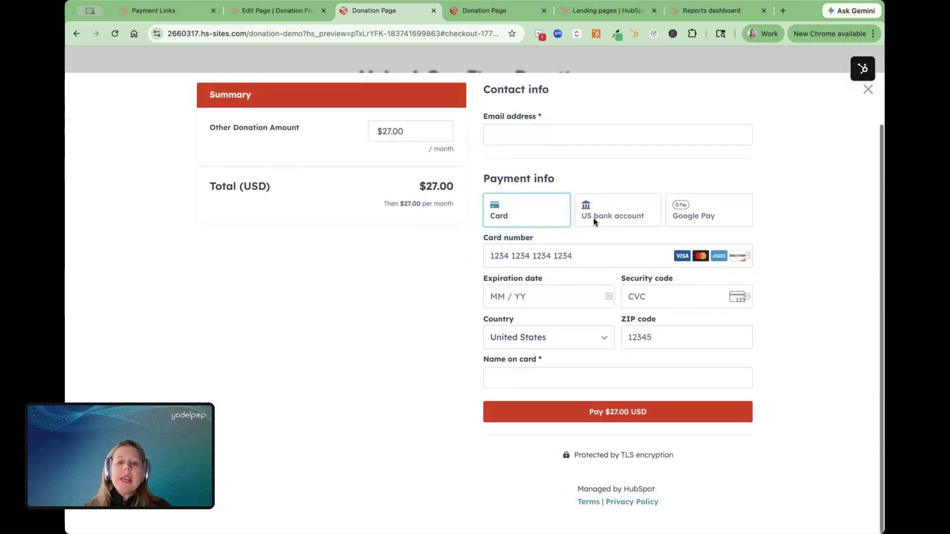
scroll(594, 221, "up", 2)
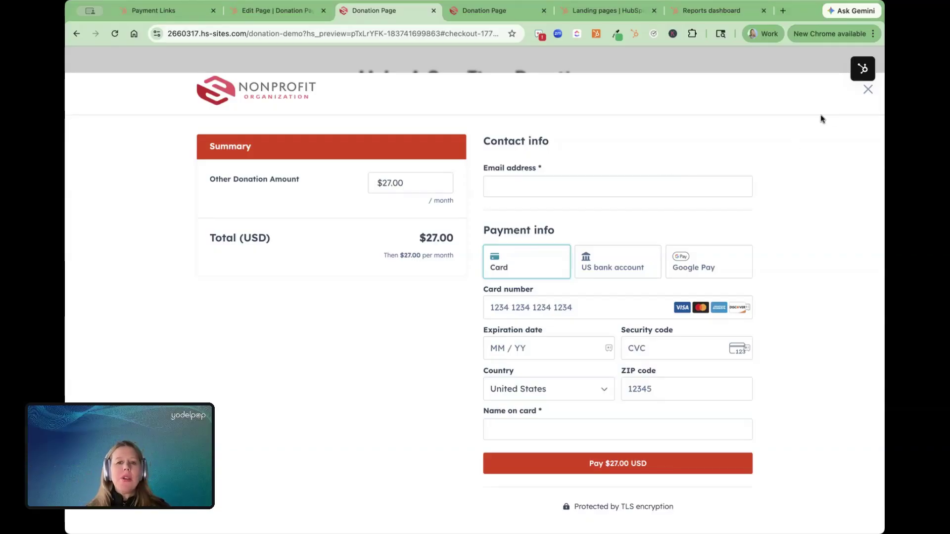
left_click(864, 93)
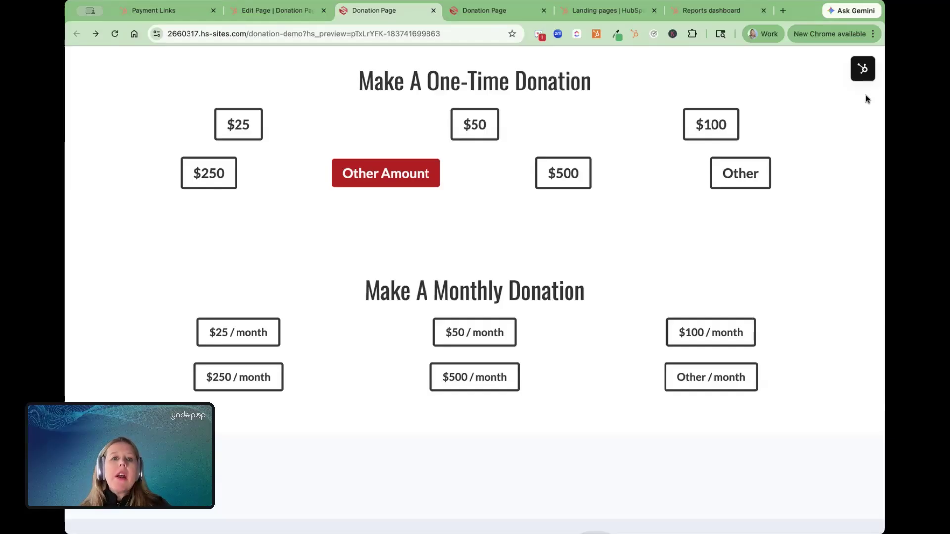
From the Payment Links page, open the Payments settings to review the checkout payment methods, and go to the general account settings.
left_click(249, 15)
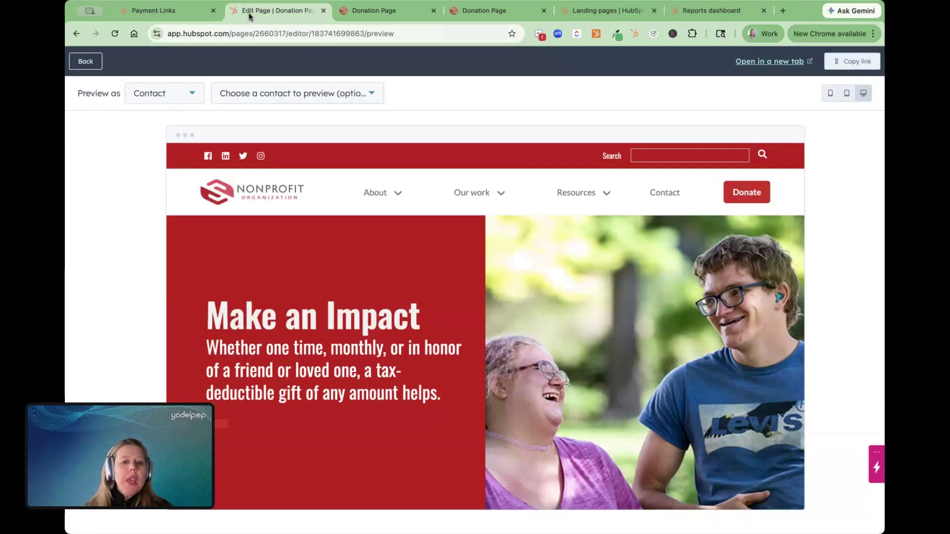
left_click(183, 17)
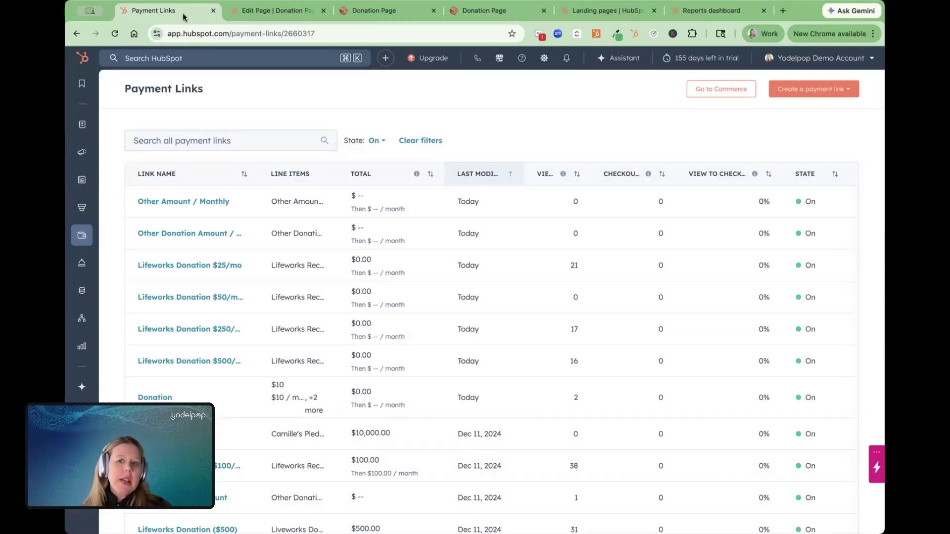
left_click(544, 58)
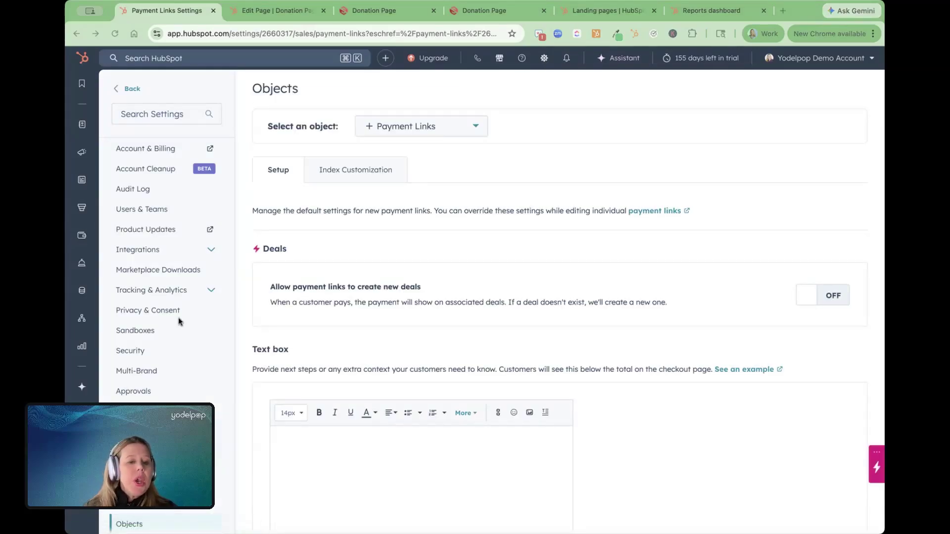
scroll(180, 378, "down", 8)
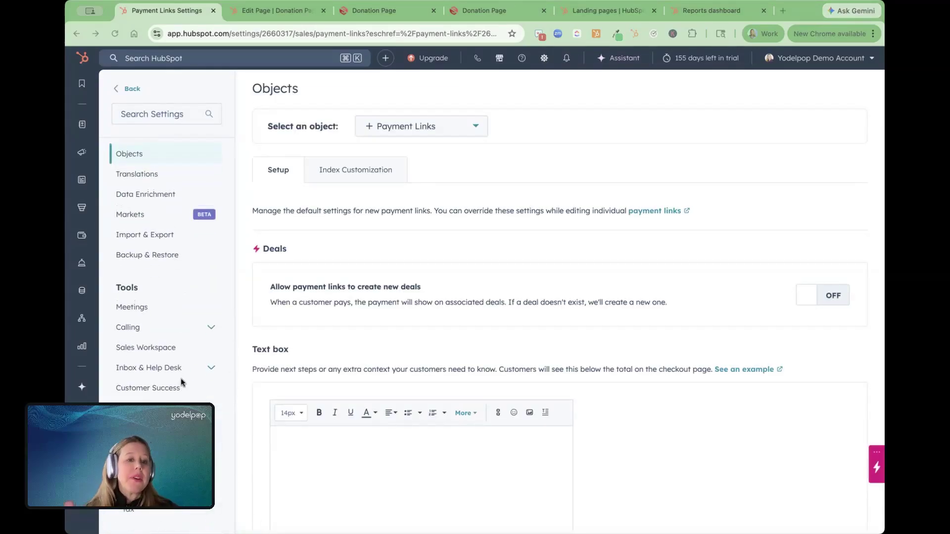
scroll(180, 377, "up", 3)
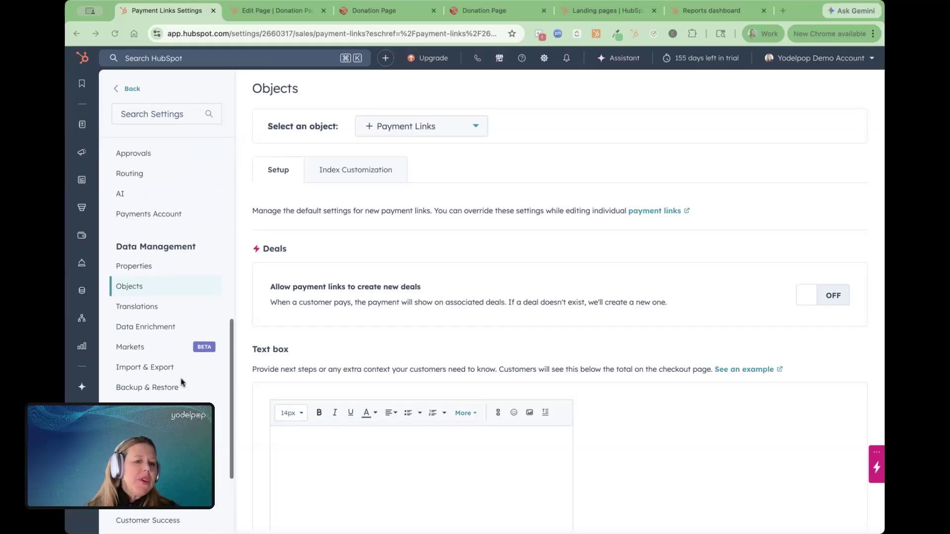
scroll(180, 378, "down", 3)
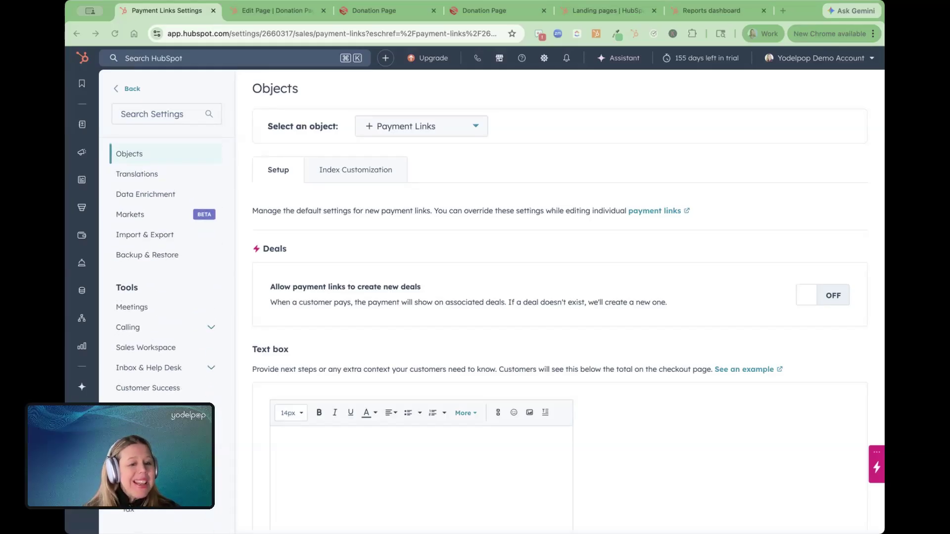
left_click(139, 488)
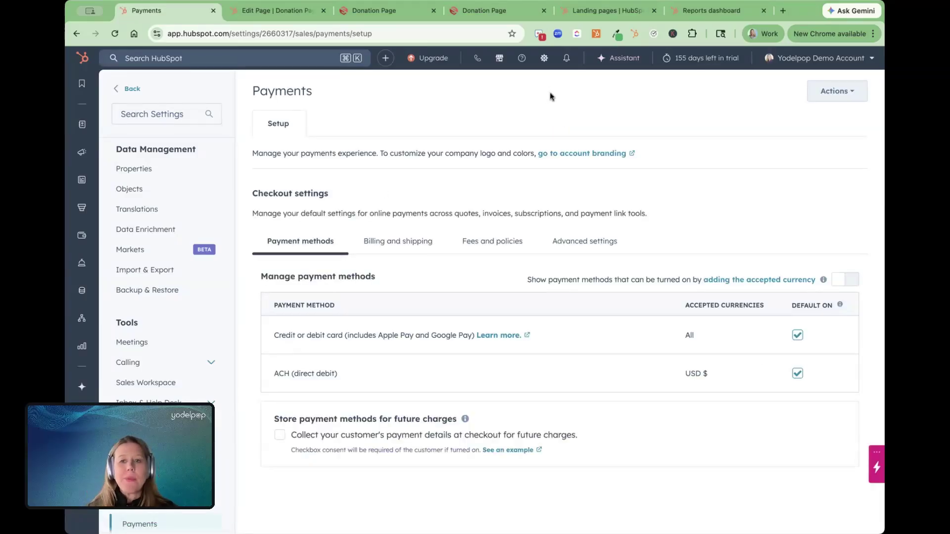
left_click(543, 59)
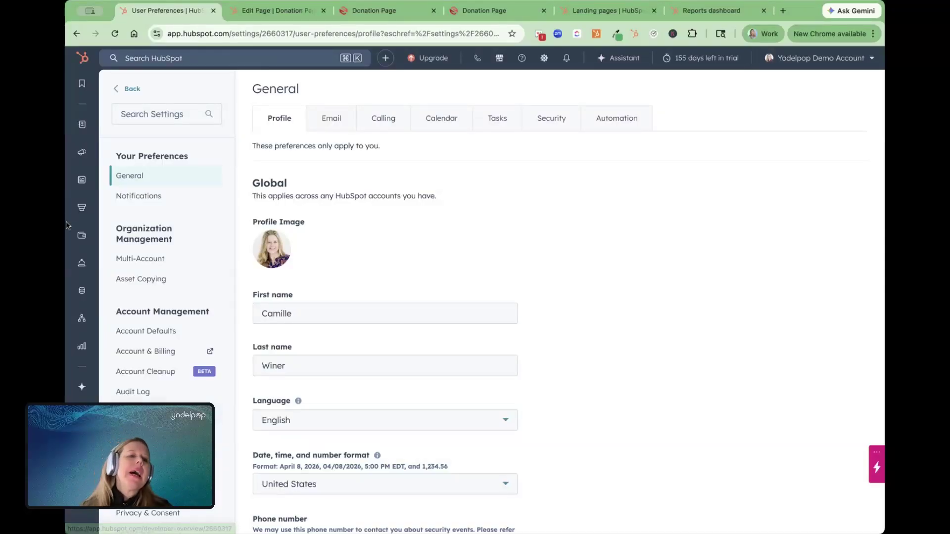
From the general settings, open the Payments settings in the Tools section.
mouse_move(82, 179)
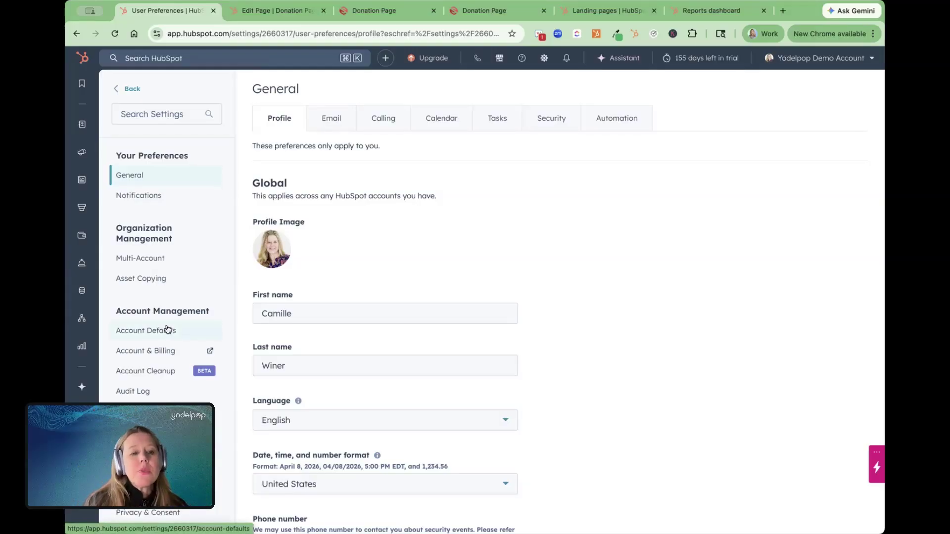
scroll(165, 329, "down", 6)
scroll(167, 329, "down", 5)
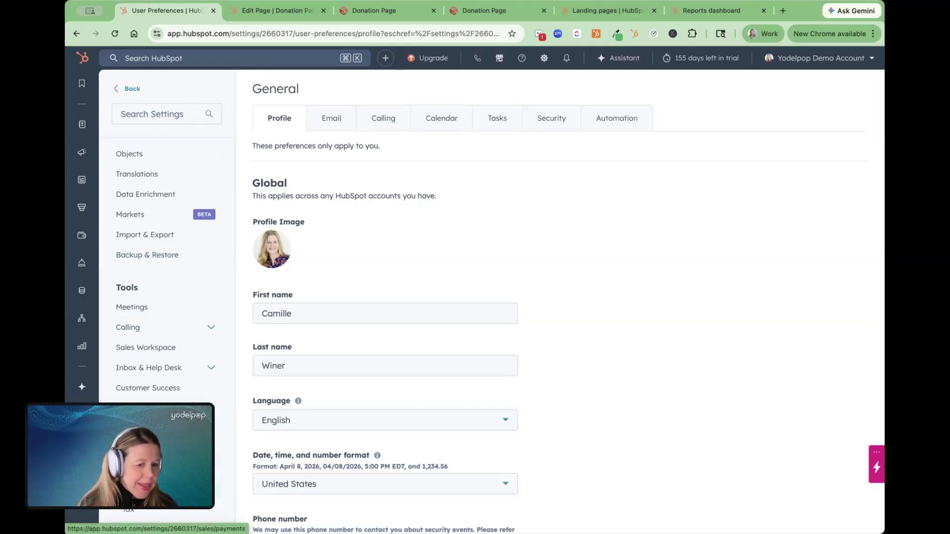
left_click(132, 502)
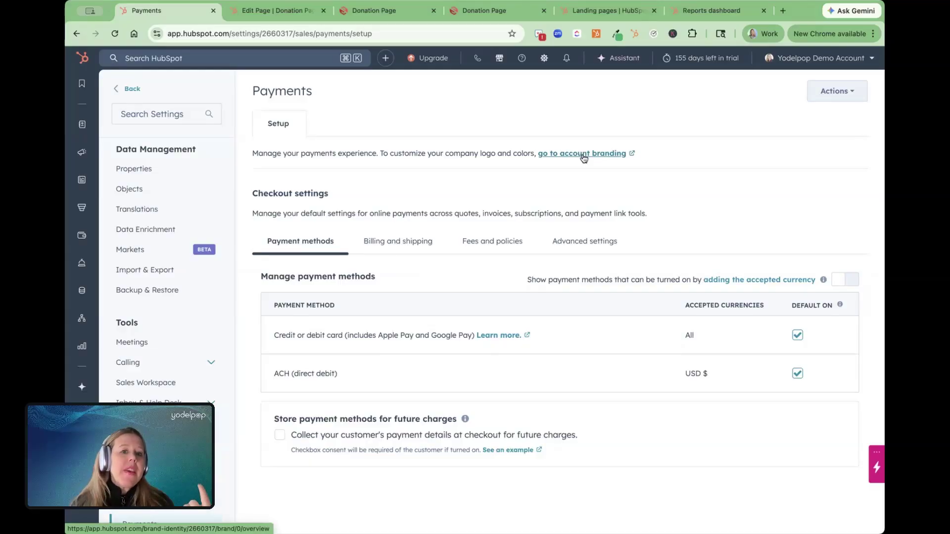
Open the $50 one-time donation checkout in the Donation Page preview and compare its logo and colors with the Payments settings' account branding option.
left_click(375, 11)
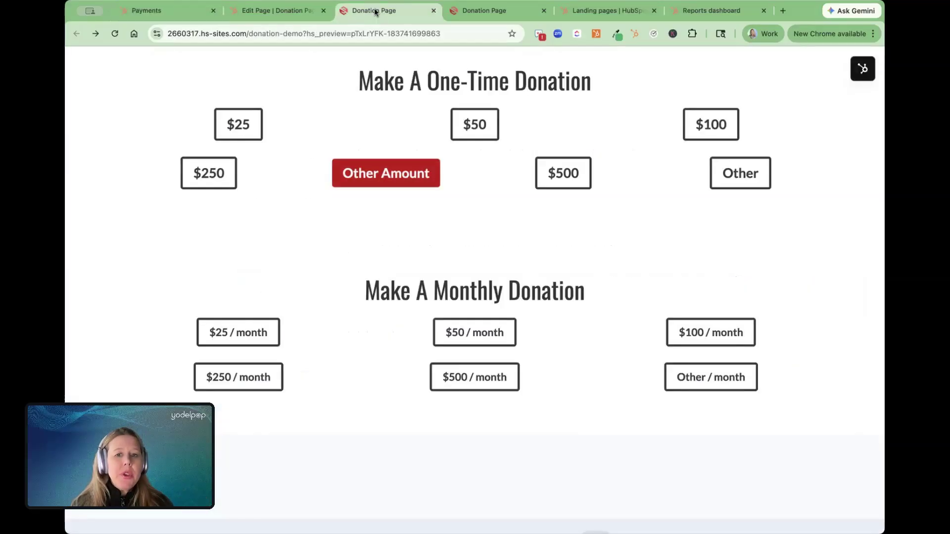
left_click(485, 129)
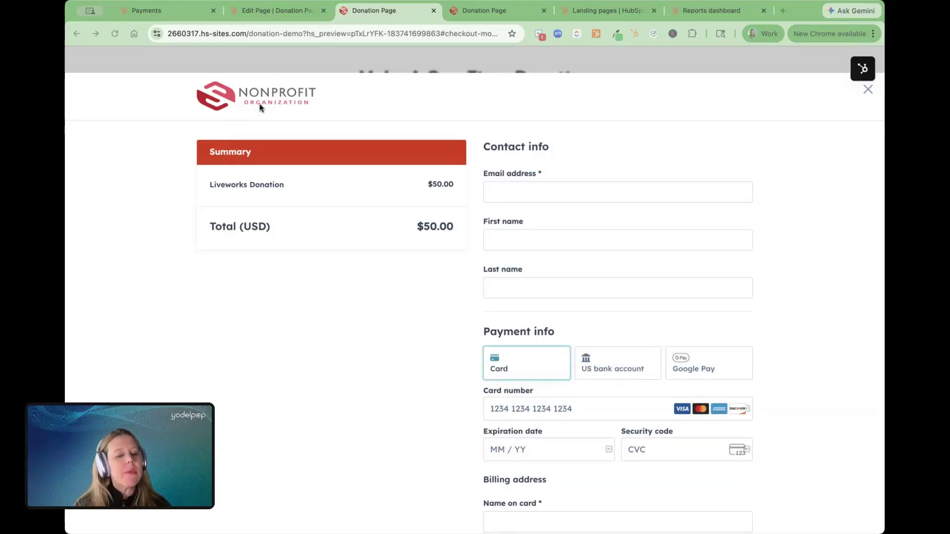
scroll(259, 94, "up", 1)
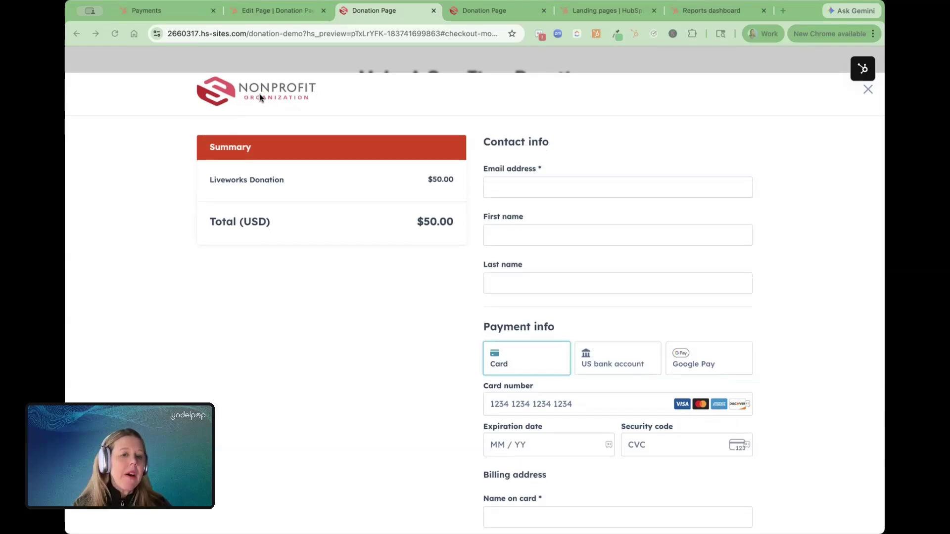
scroll(259, 94, "down", 1)
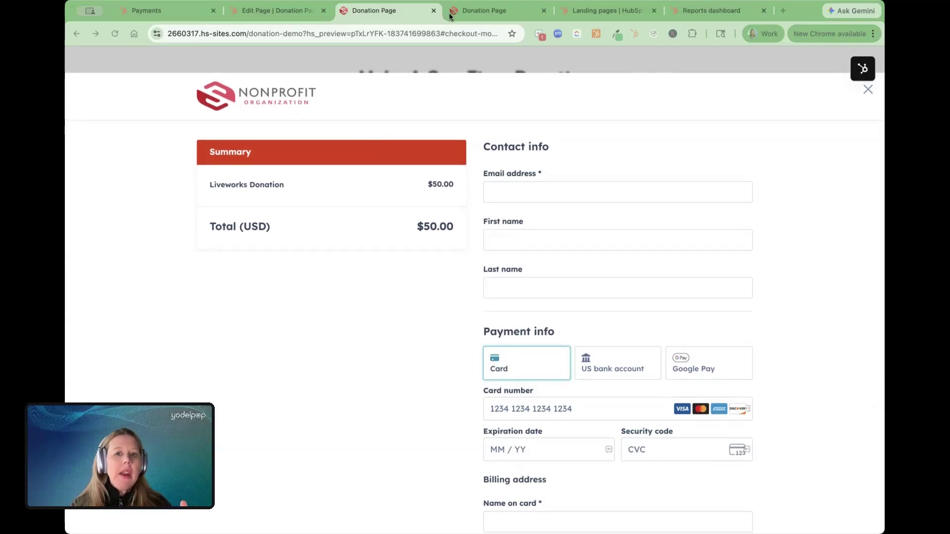
left_click(266, 12)
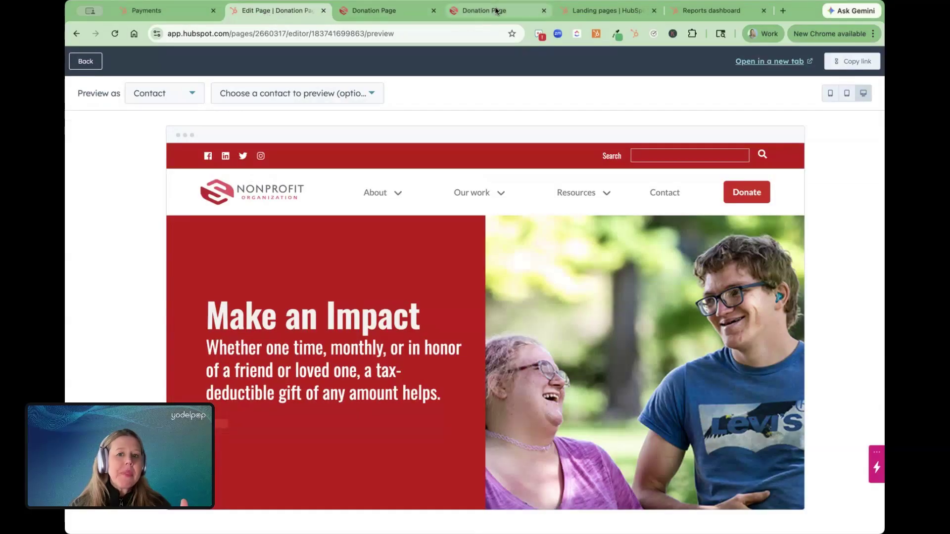
left_click(188, 12)
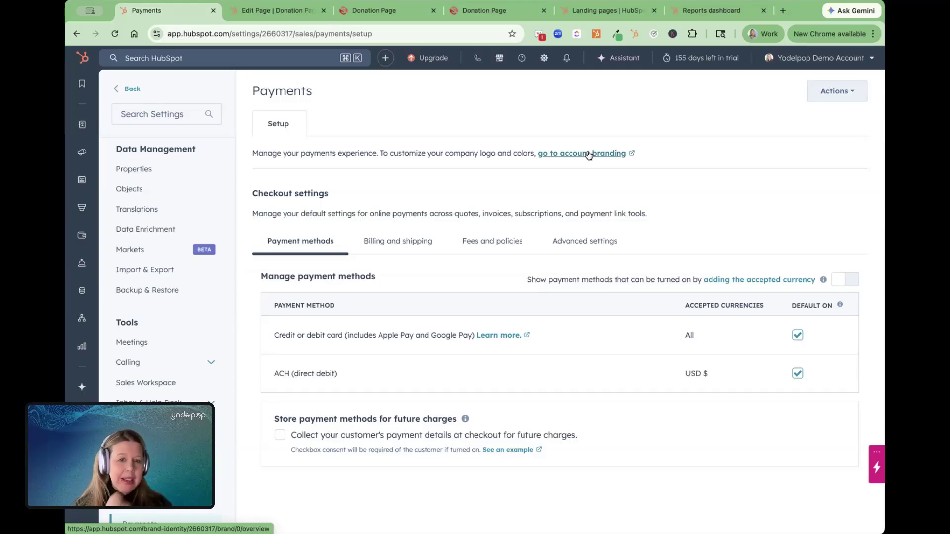
left_click(390, 10)
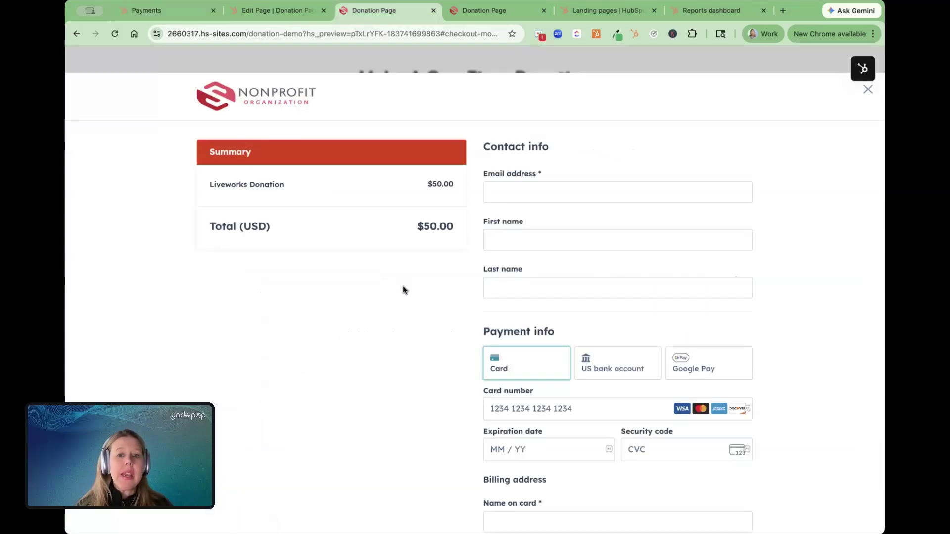
Return to the Payments settings and review the payment methods, the billing and shipping options, and the fees and policies.
left_click(144, 11)
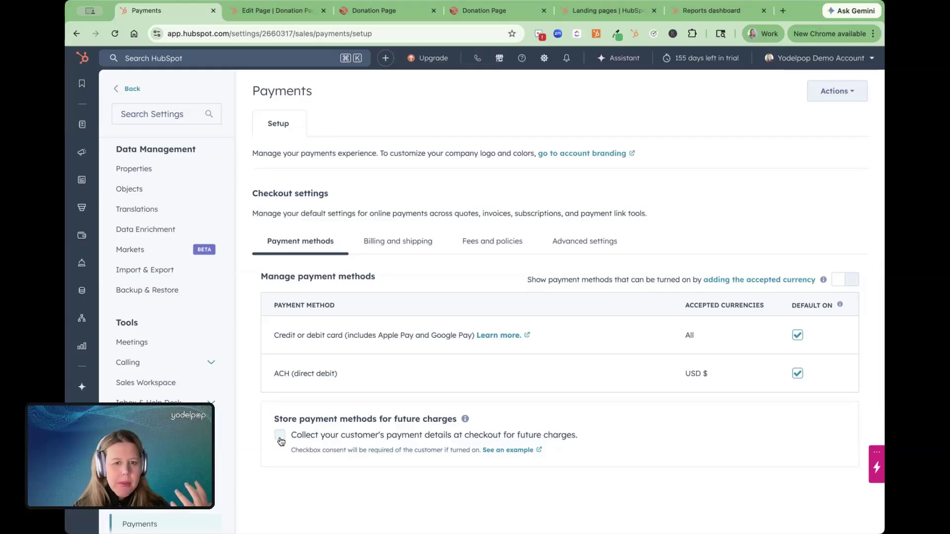
left_click(384, 243)
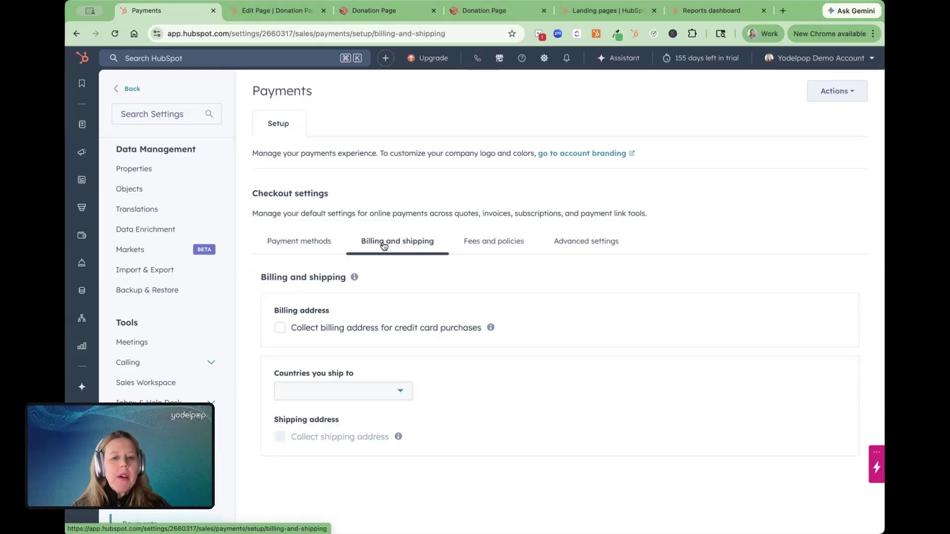
left_click(512, 250)
scroll(511, 249, "down", 3)
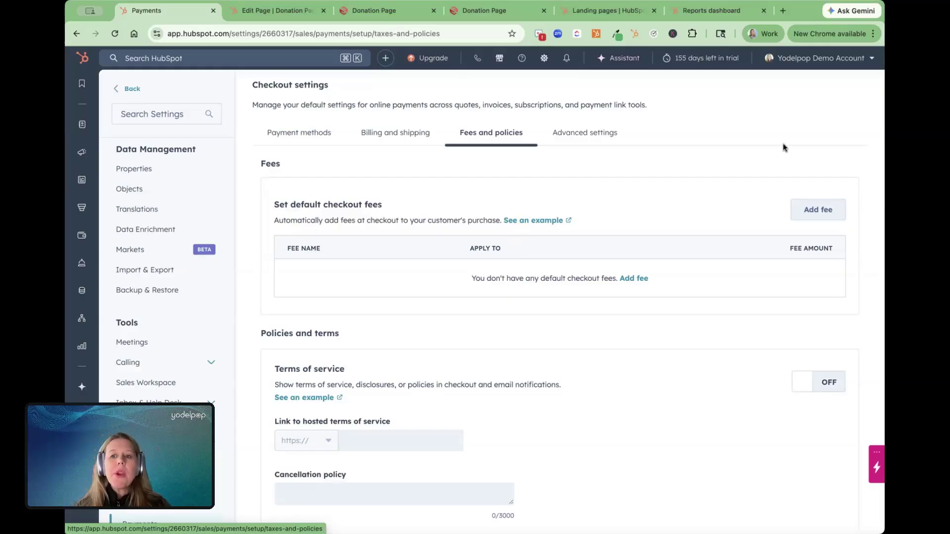
Start a default checkout fee applied to credit or debit card purchases, look over its name and amount fields, and discard it unsaved.
left_click(814, 213)
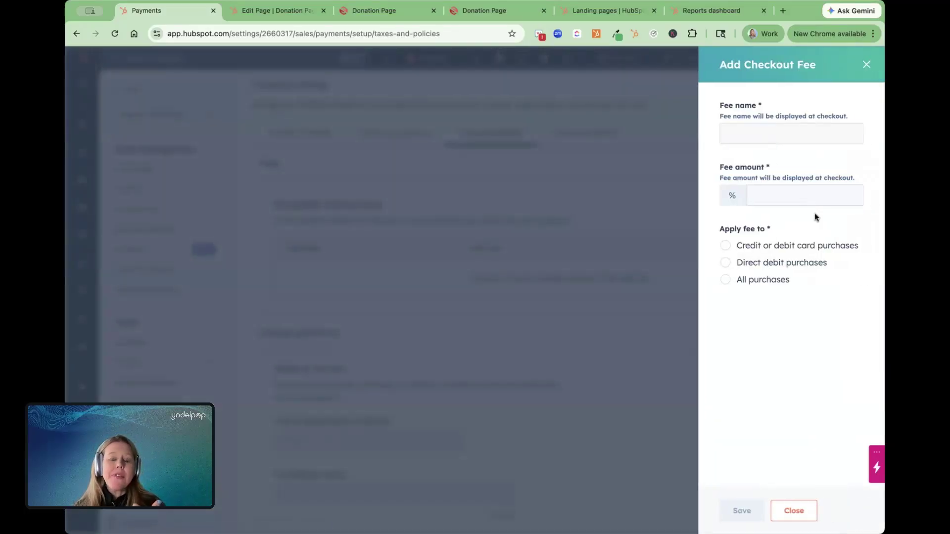
left_click(727, 249)
left_click(777, 199)
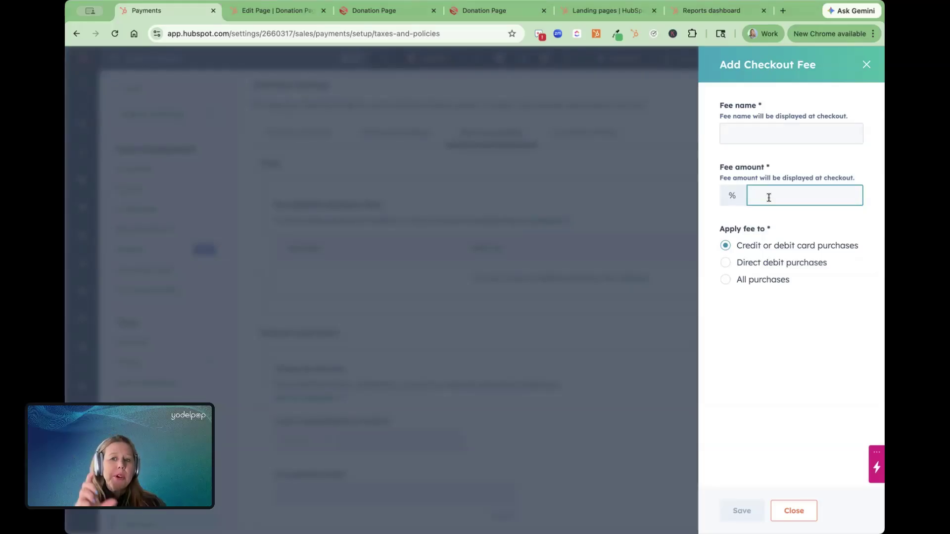
left_click(746, 127)
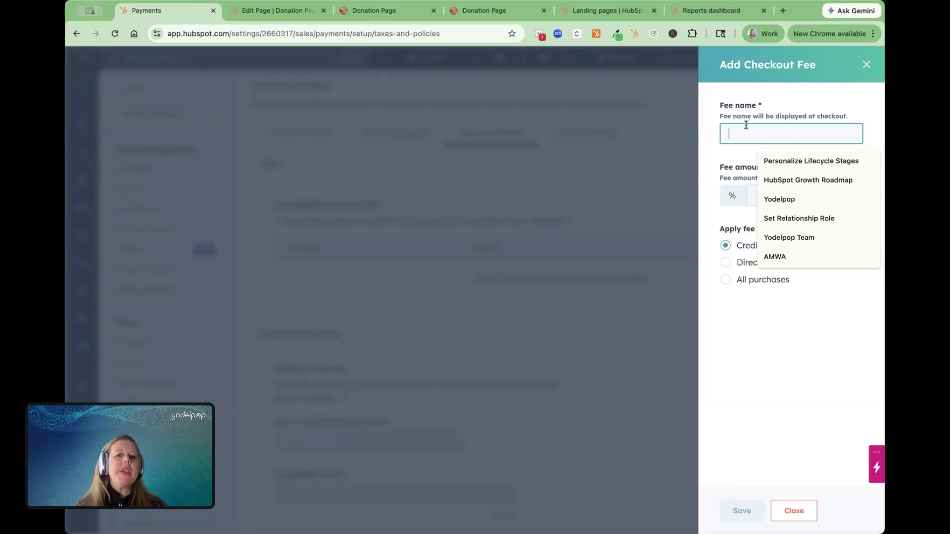
left_click(751, 193)
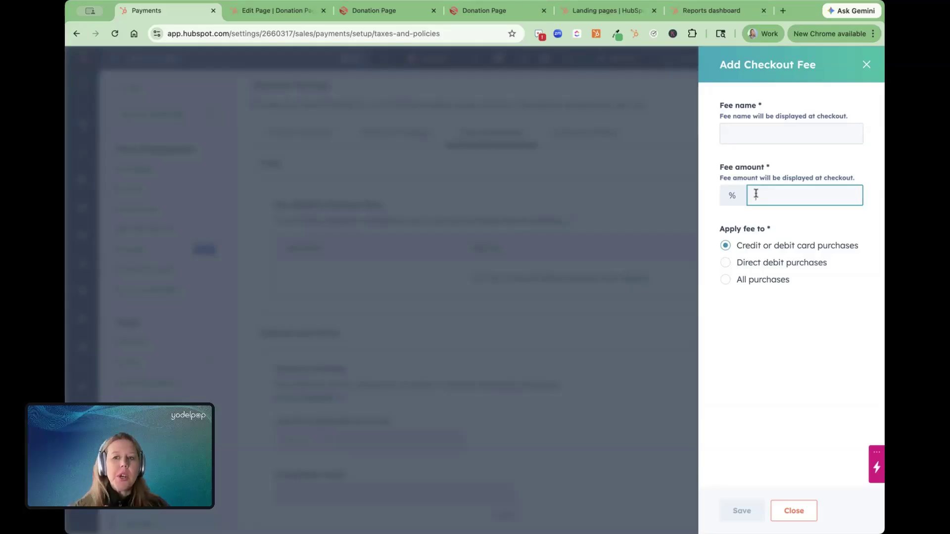
left_click(866, 66)
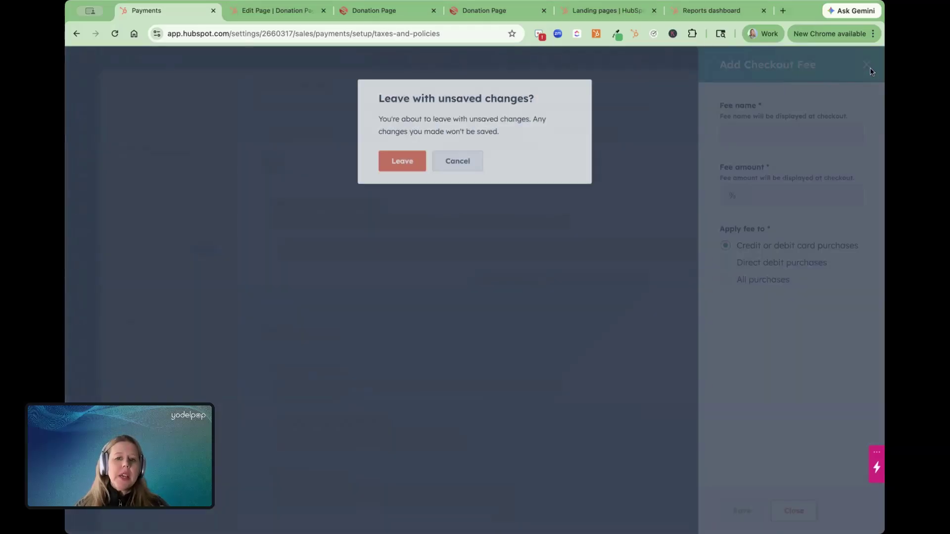
left_click(389, 164)
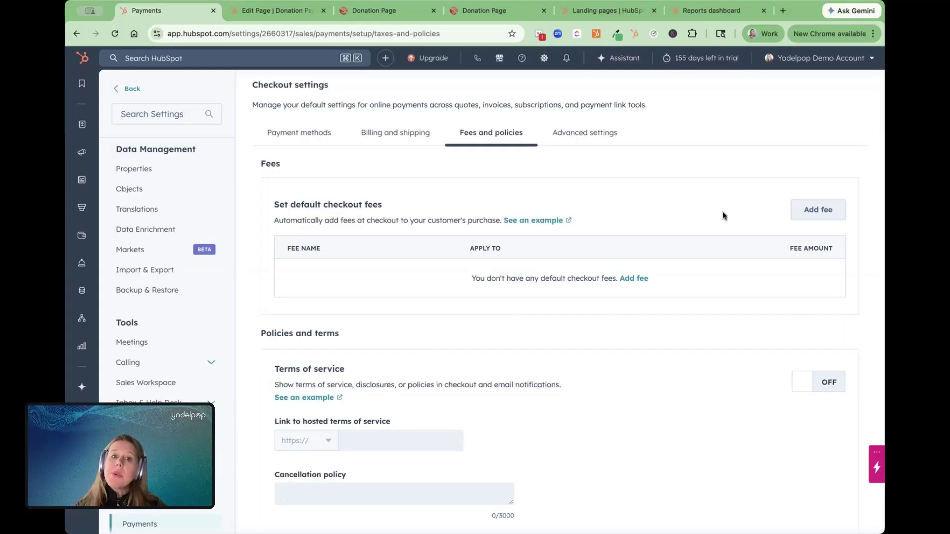
Review the default fees, terms of service, cancellation policy and refund policy fields, and open the advanced checkout settings.
scroll(722, 212, "down", 3)
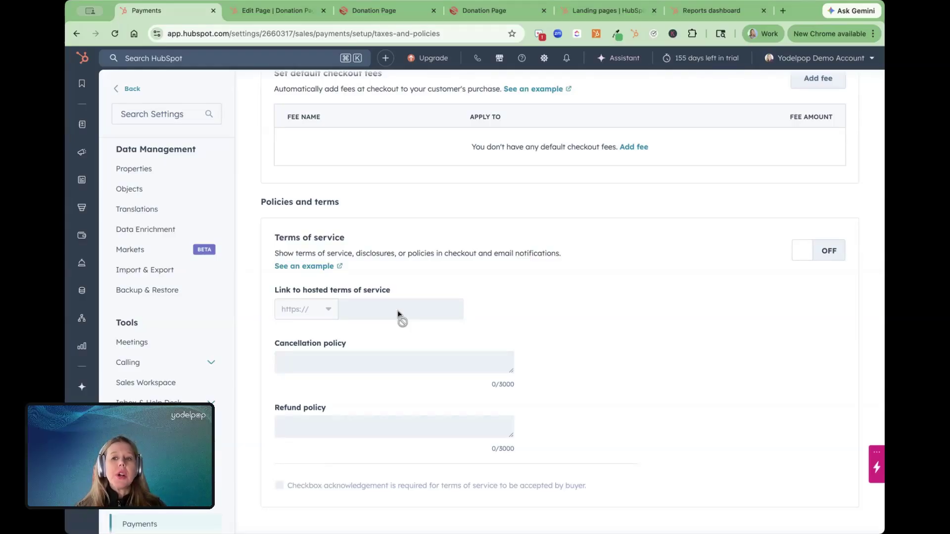
scroll(397, 310, "up", 1)
scroll(861, 434, "up", 3)
scroll(861, 434, "down", 2)
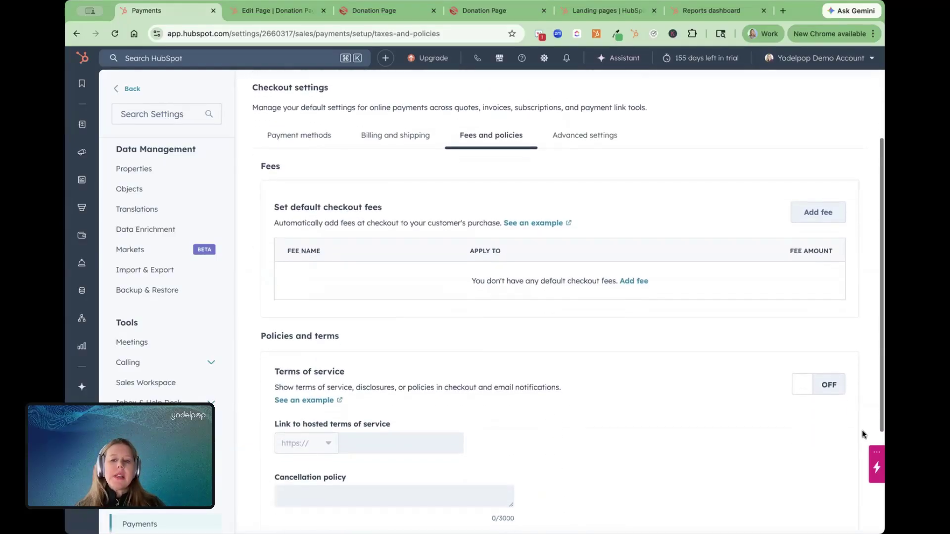
scroll(552, 318, "up", 3)
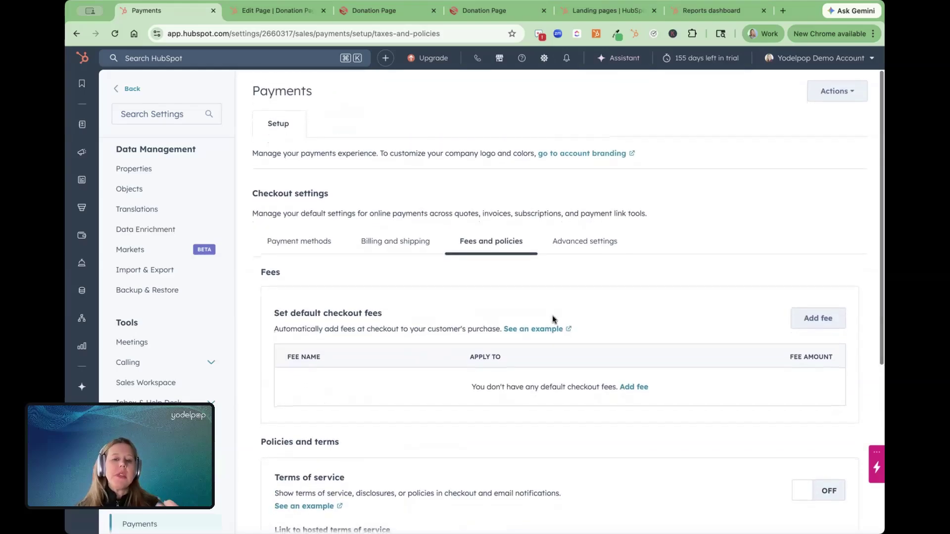
scroll(552, 318, "down", 5)
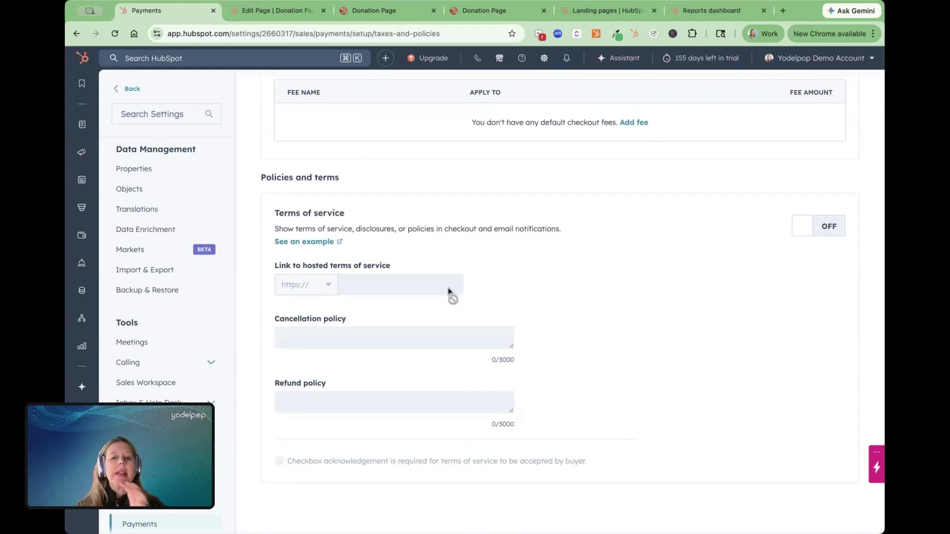
scroll(449, 292, "up", 5)
left_click(590, 245)
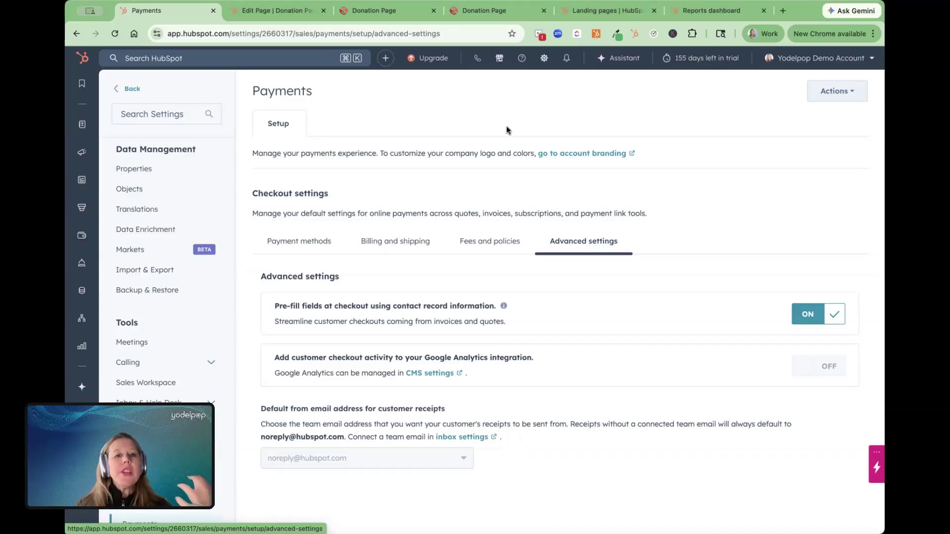
Exit the Donation Page preview to the page editor and open the $500 one-time button's payment module settings.
left_click(267, 15)
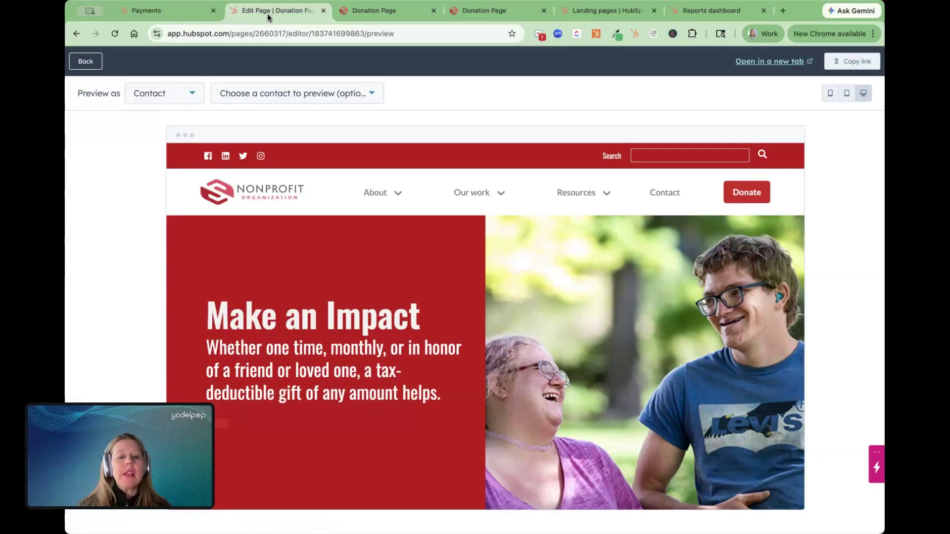
left_click(85, 60)
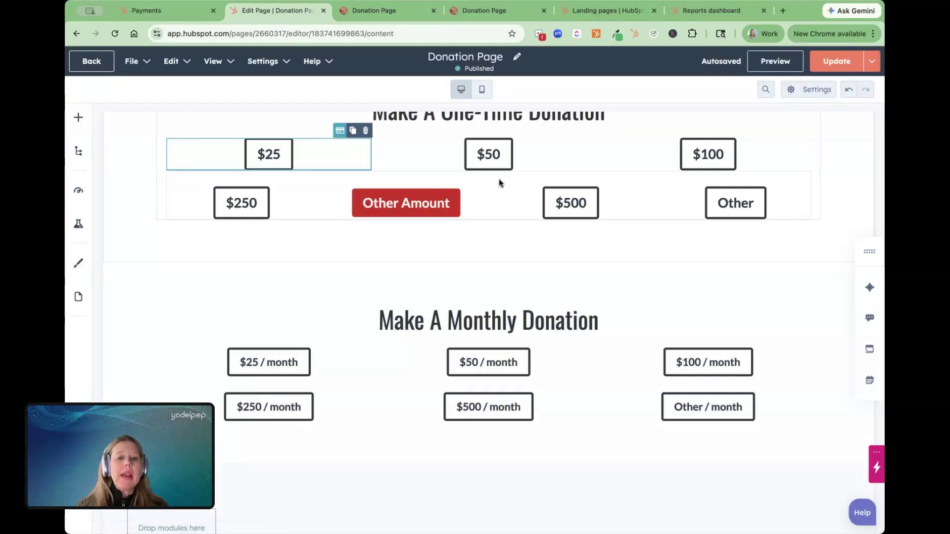
left_click(578, 212)
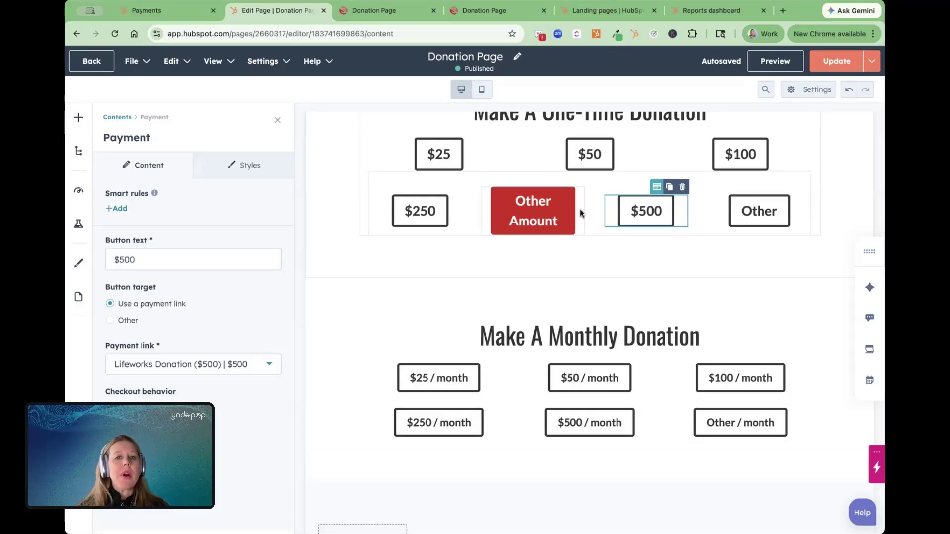
Leave the page editor for the landing pages list and look over the available Commerce, CRM and Content tools.
left_click(91, 63)
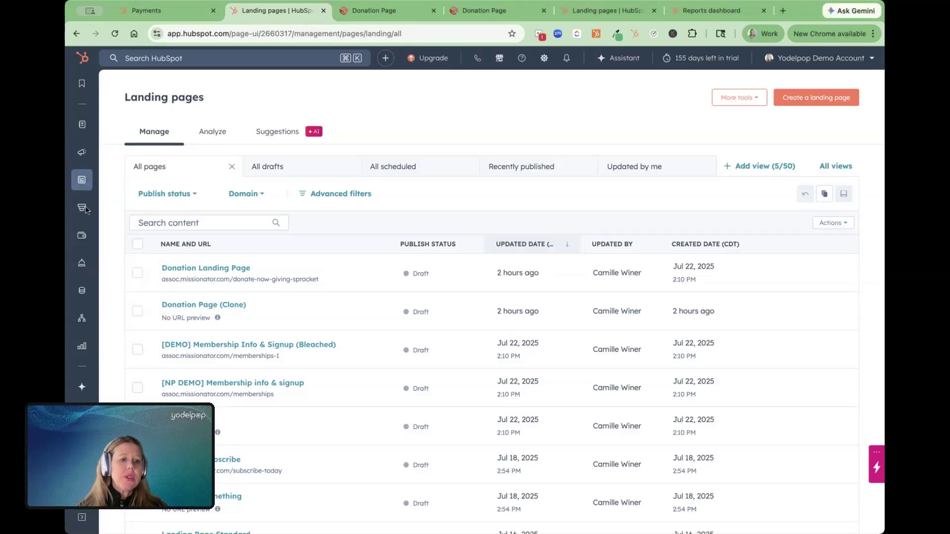
mouse_move(83, 237)
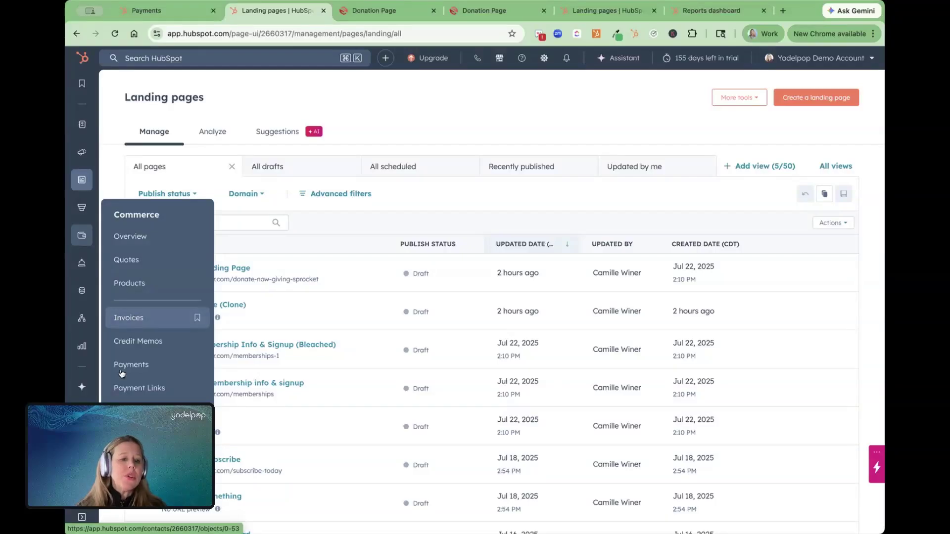
left_click(83, 238)
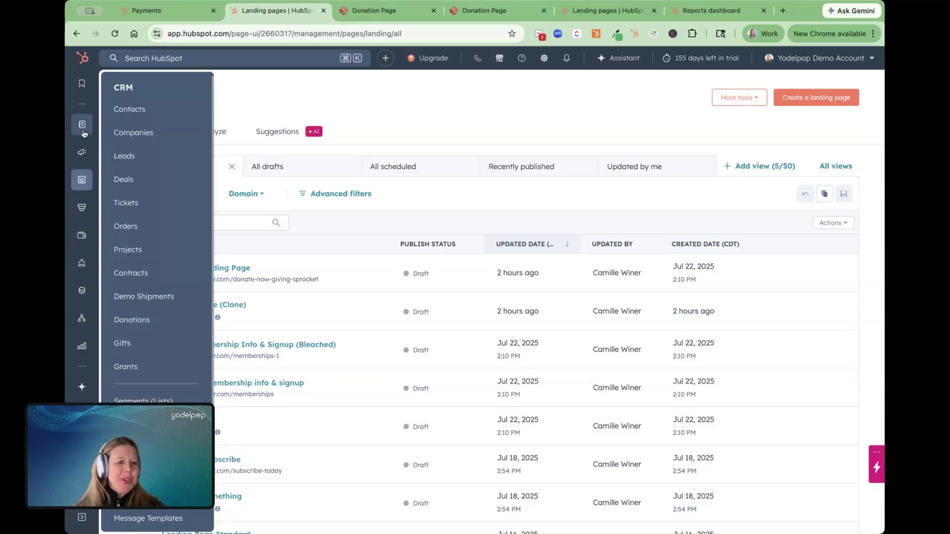
mouse_move(92, 125)
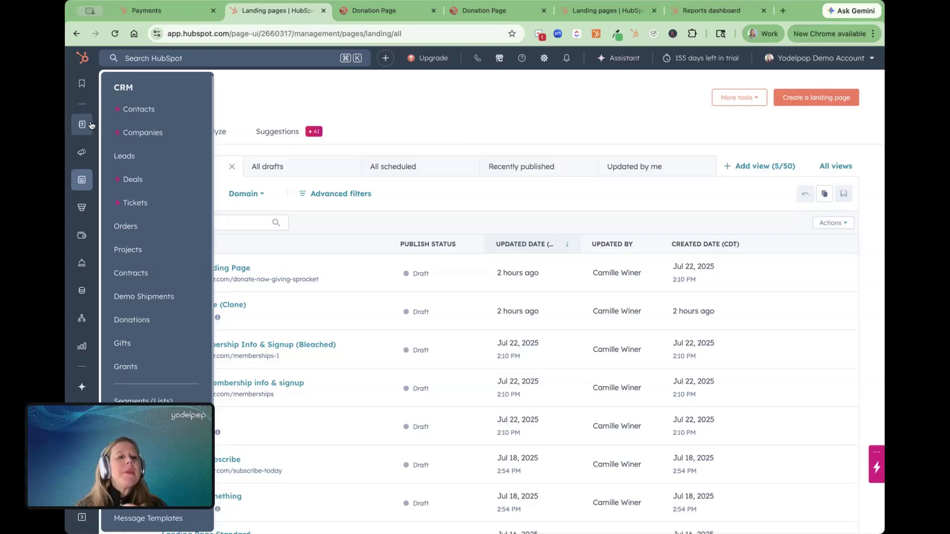
mouse_move(84, 90)
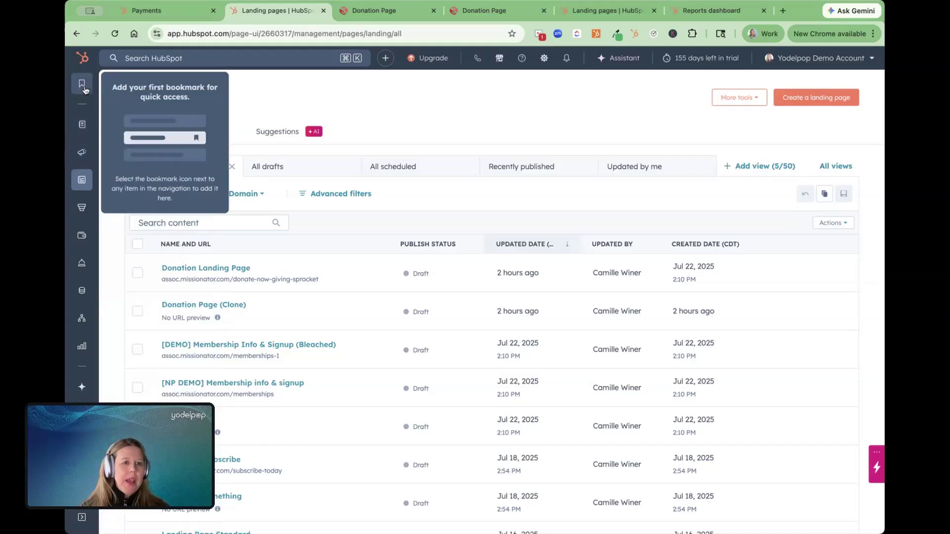
mouse_move(88, 182)
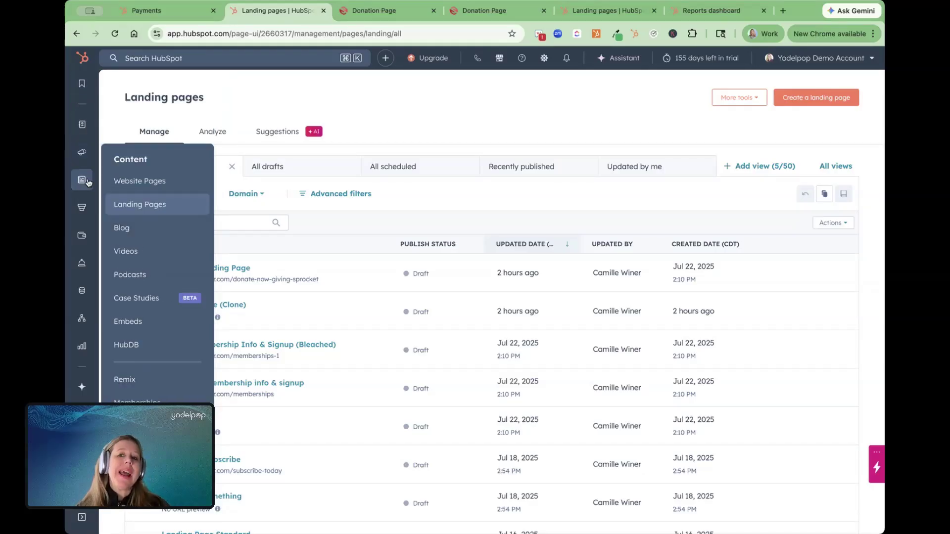